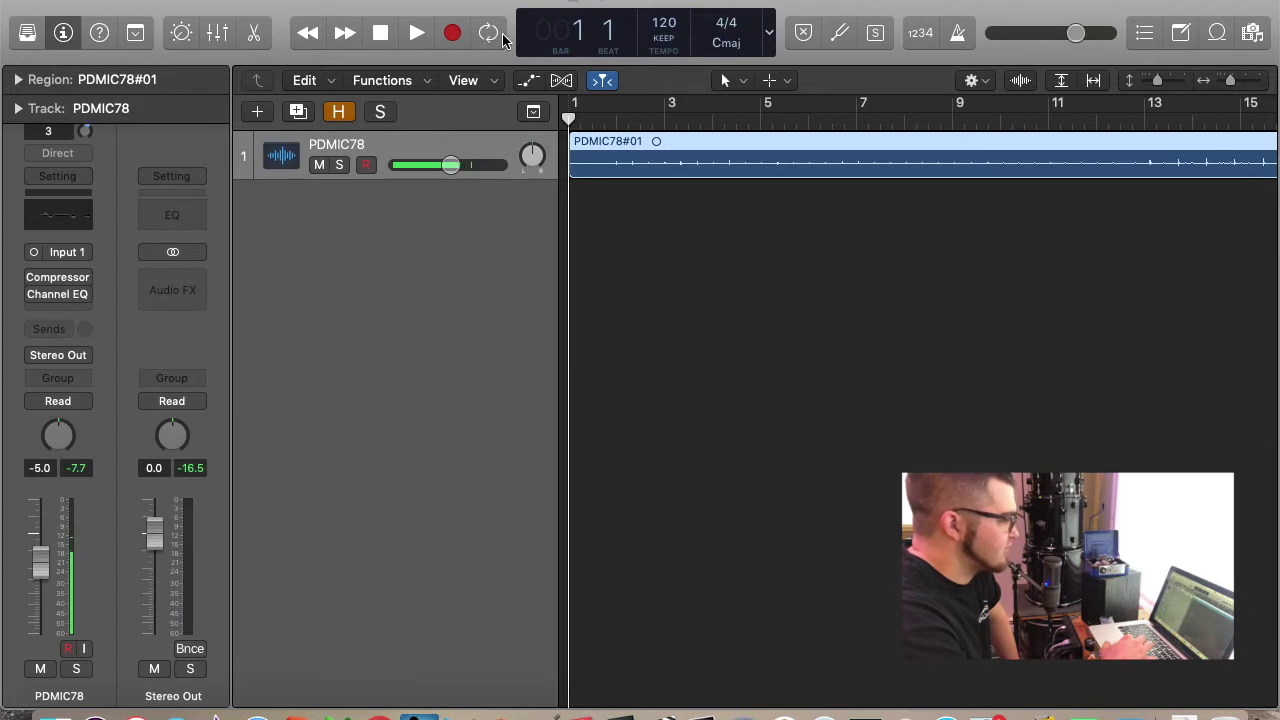
# Step: Turn on cycle mode and set the cycle range from bar 1 to the region's end, about bar 43
pyautogui.click(489, 35)
pyautogui.moveTo(573, 108); pyautogui.dragTo(960, 132)
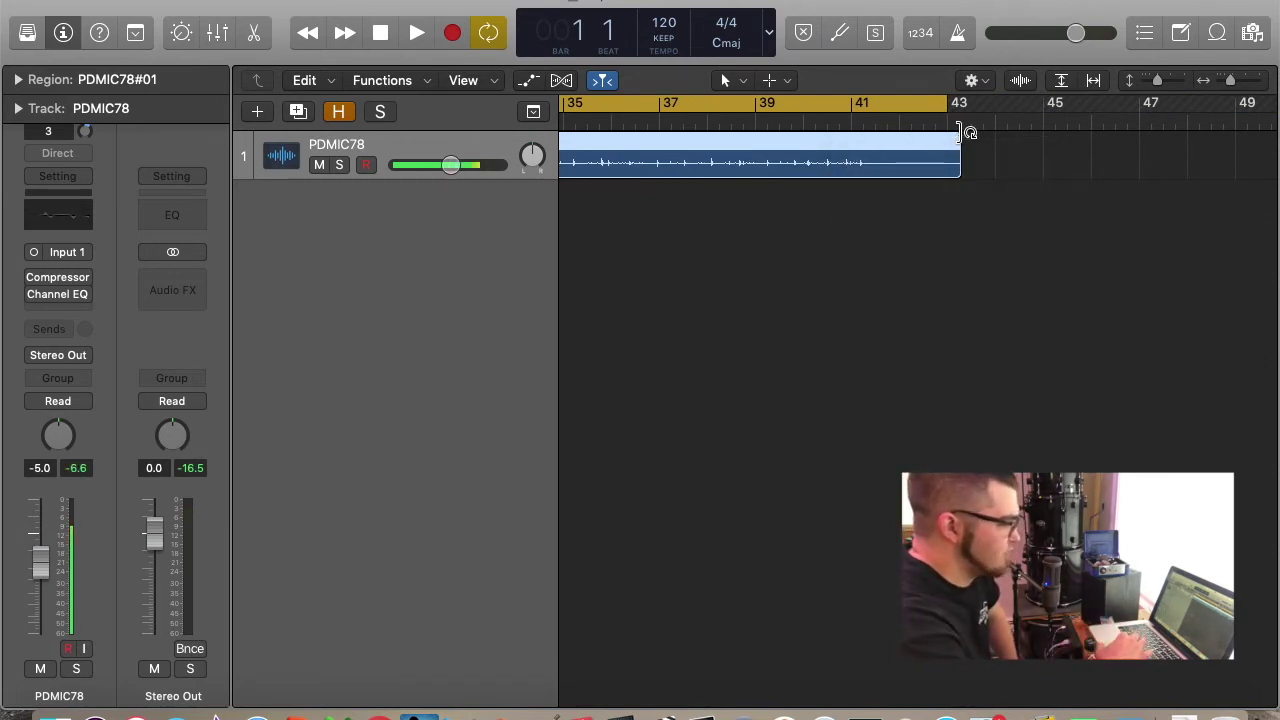
pyautogui.hscroll(-15, 965, 132)
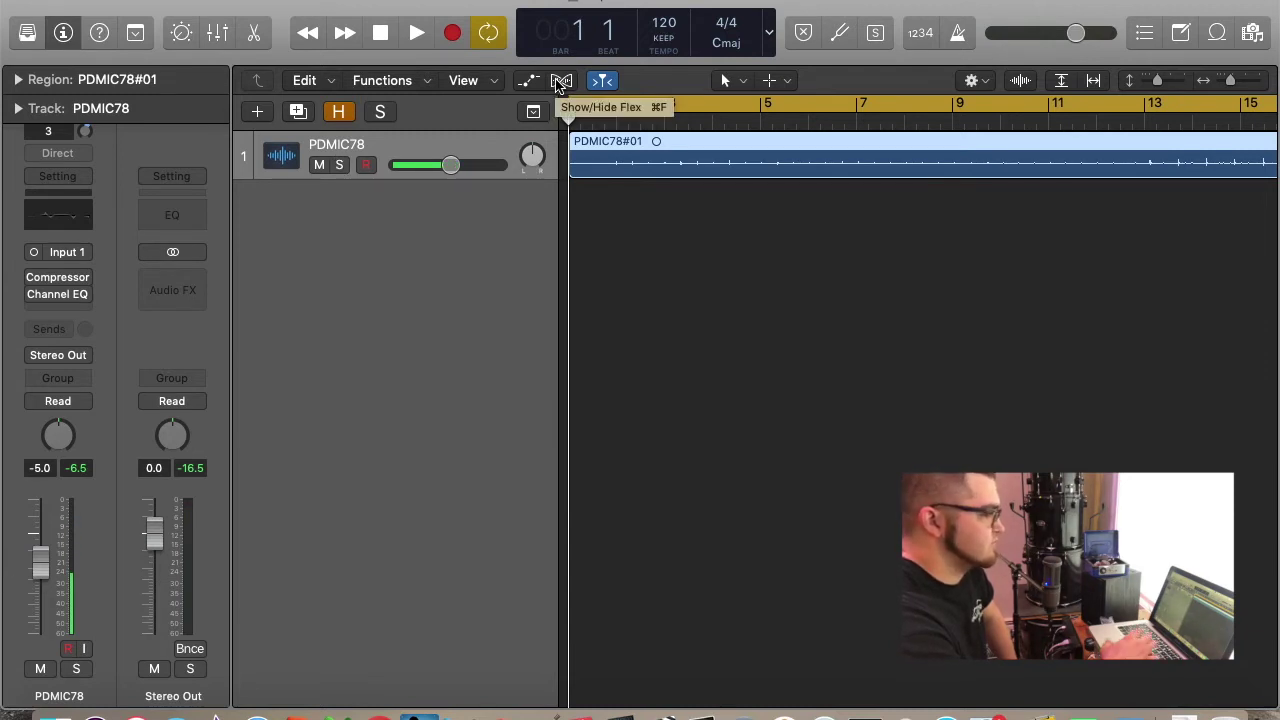
# Step: Play the opening of the recording and shorten the cycle range to start at the playhead, just before bar 13
pyautogui.press('space')
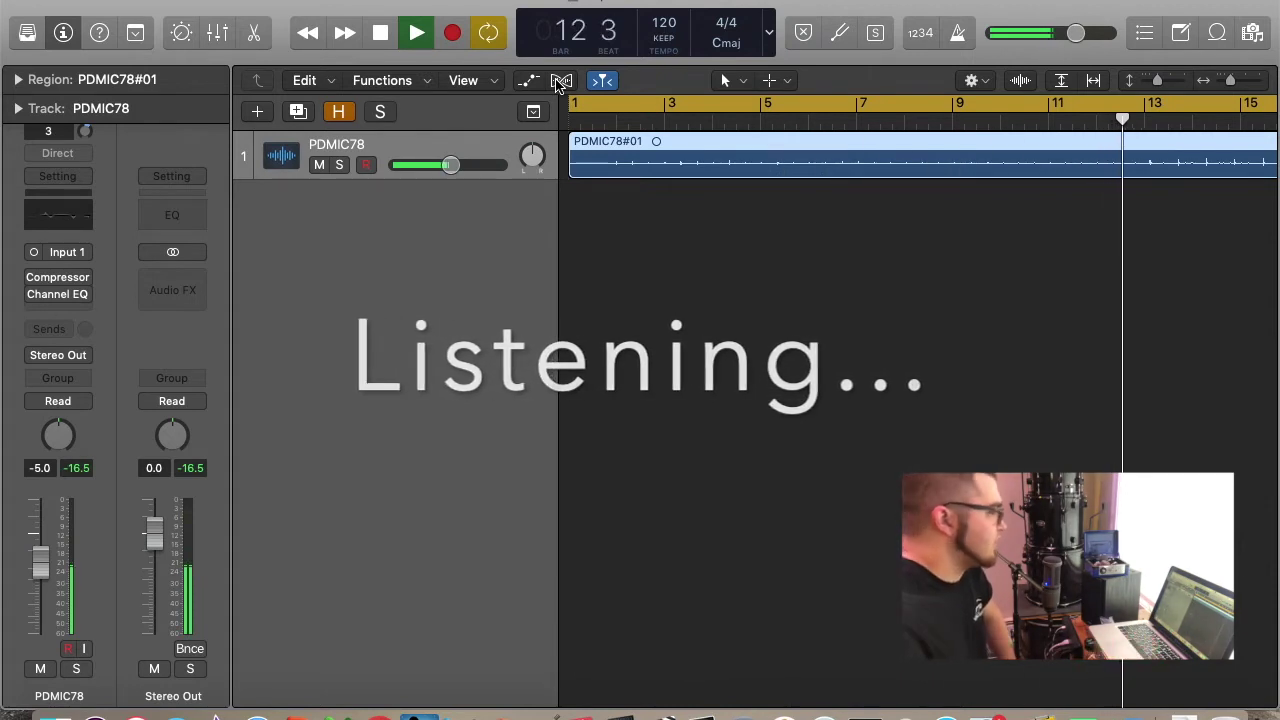
pyautogui.press('space')
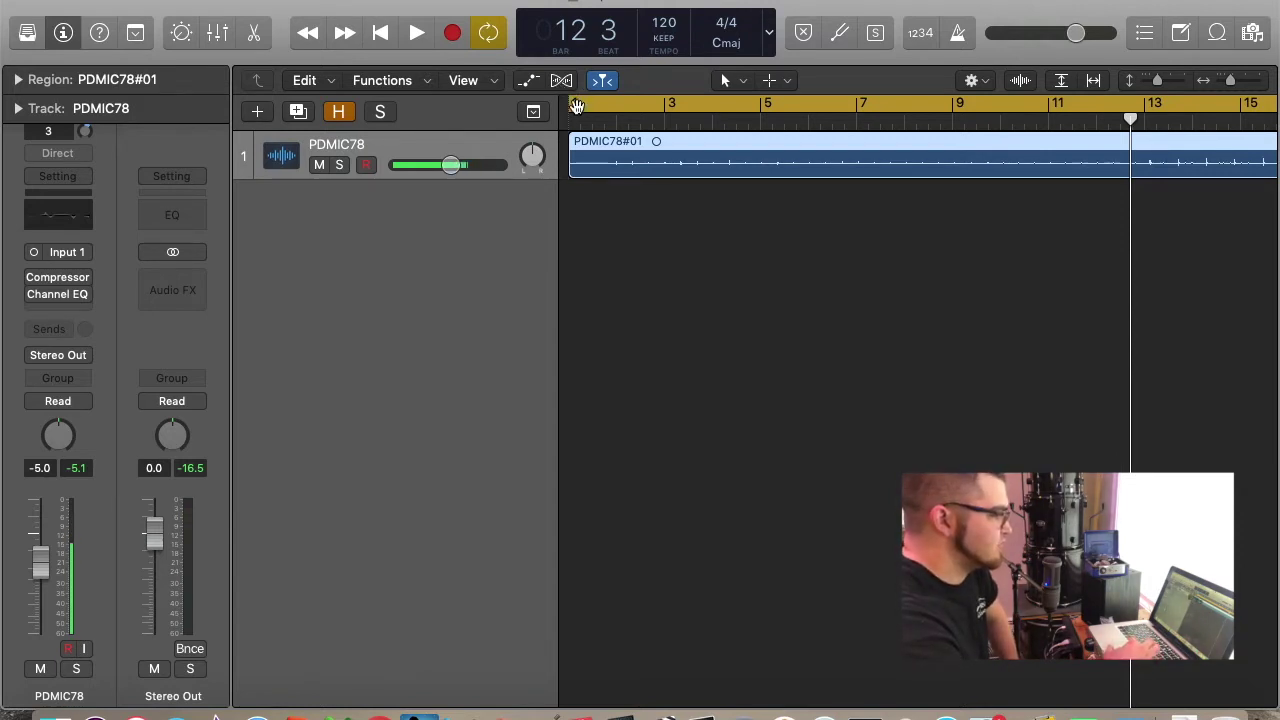
pyautogui.moveTo(571, 108); pyautogui.dragTo(1130, 155)
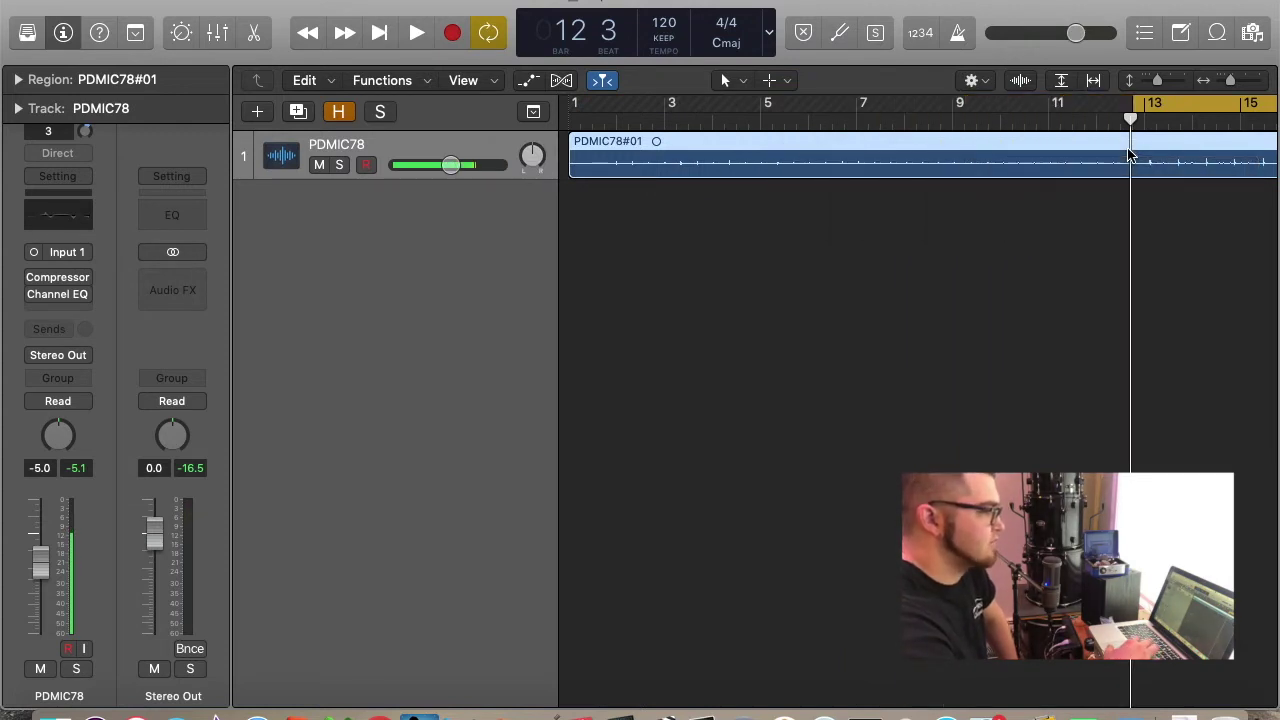
# Step: Play through the cycled section and increase the vertical zoom so the PDMIC78 waveform is taller
pyautogui.press('space')
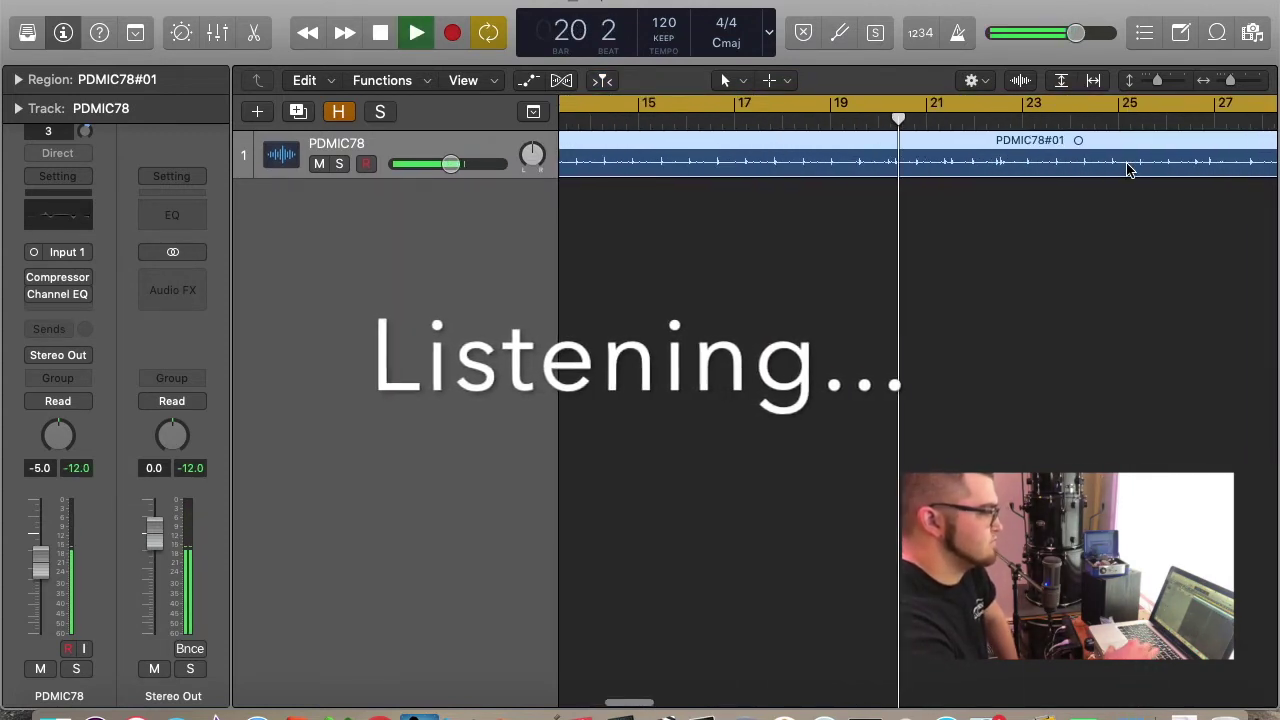
pyautogui.press('super+Down')
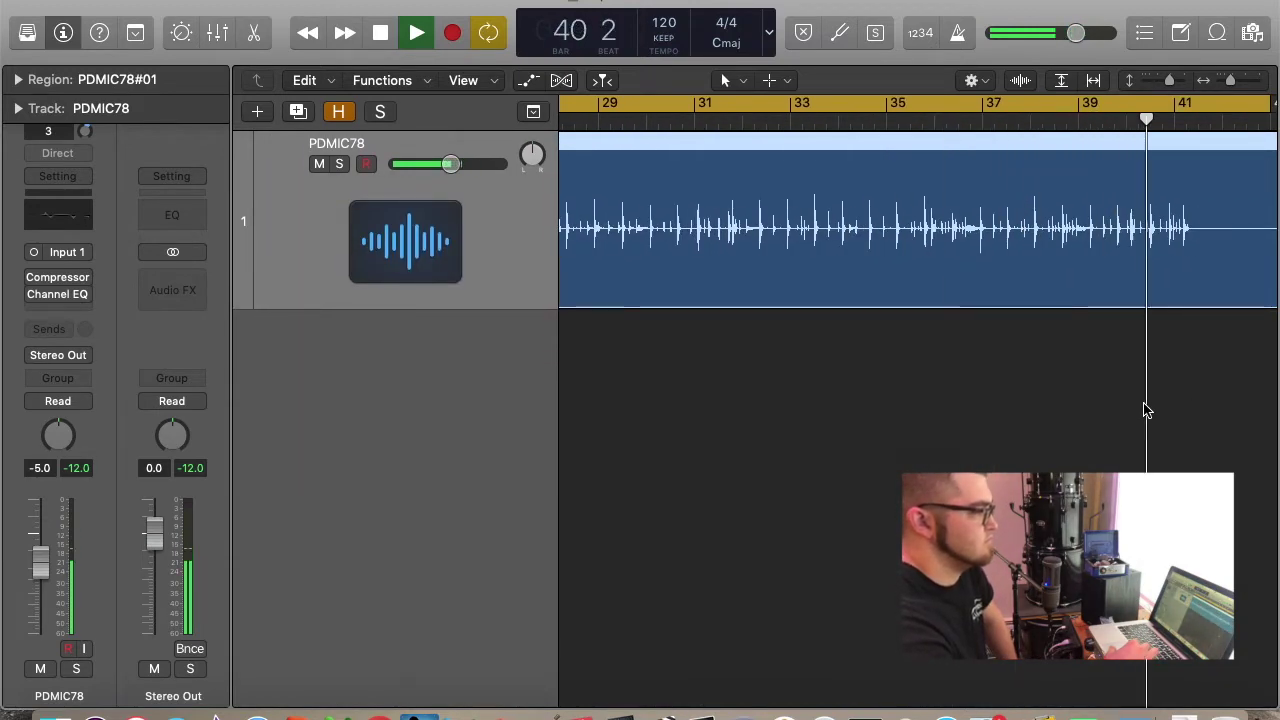
pyautogui.press('space')
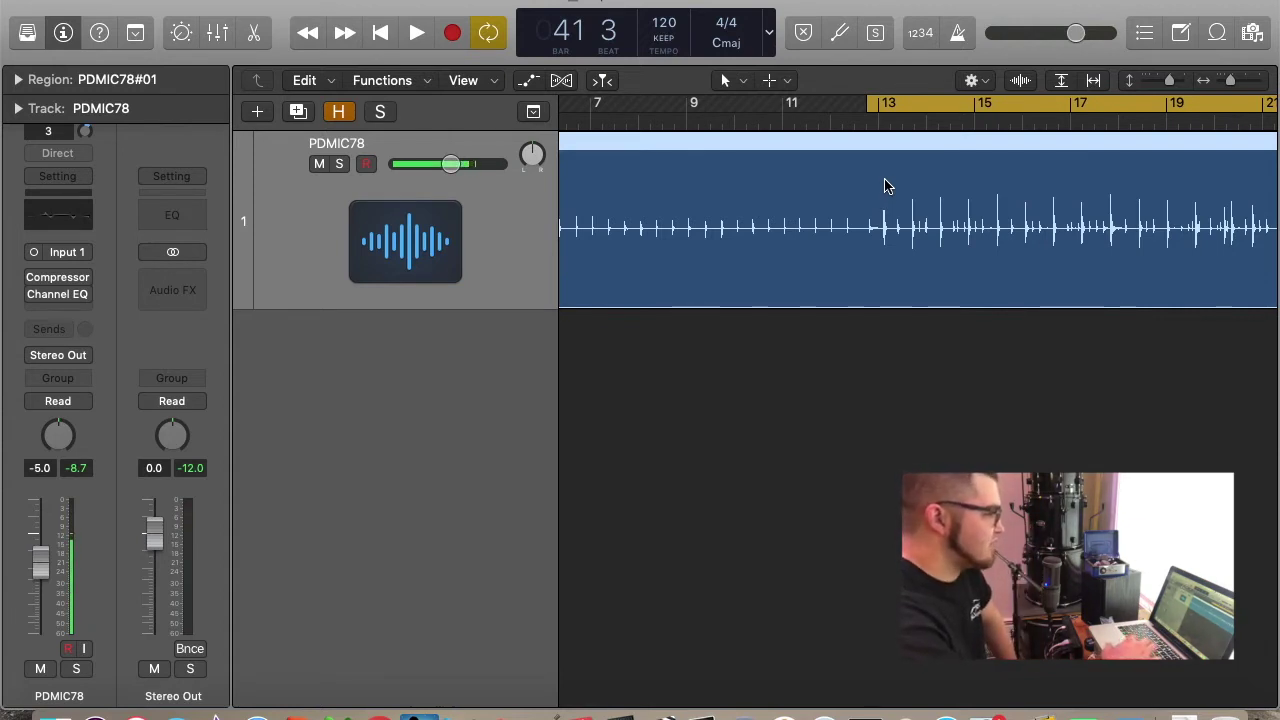
pyautogui.scroll(1, 885, 180)
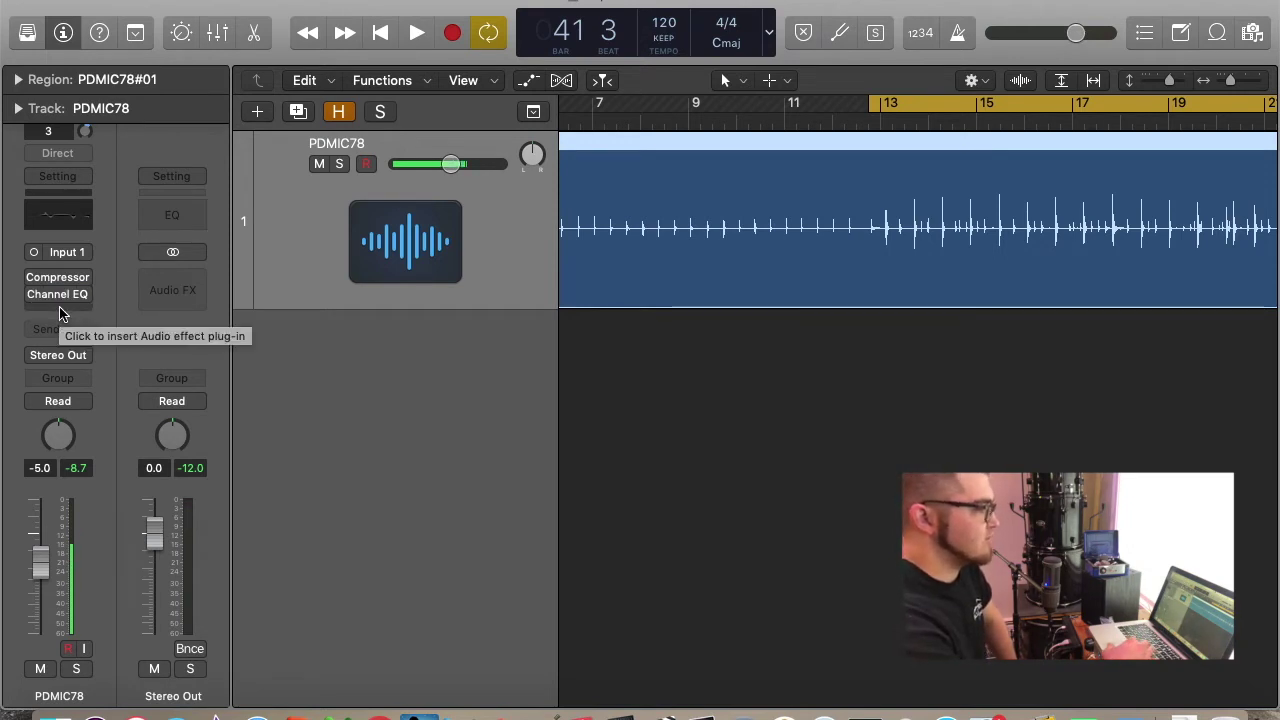
# Step: Play from the cycle start, enable the PDMIC78 track's Compressor and reload its Classic Drums preset
pyautogui.doubleClick(889, 113)
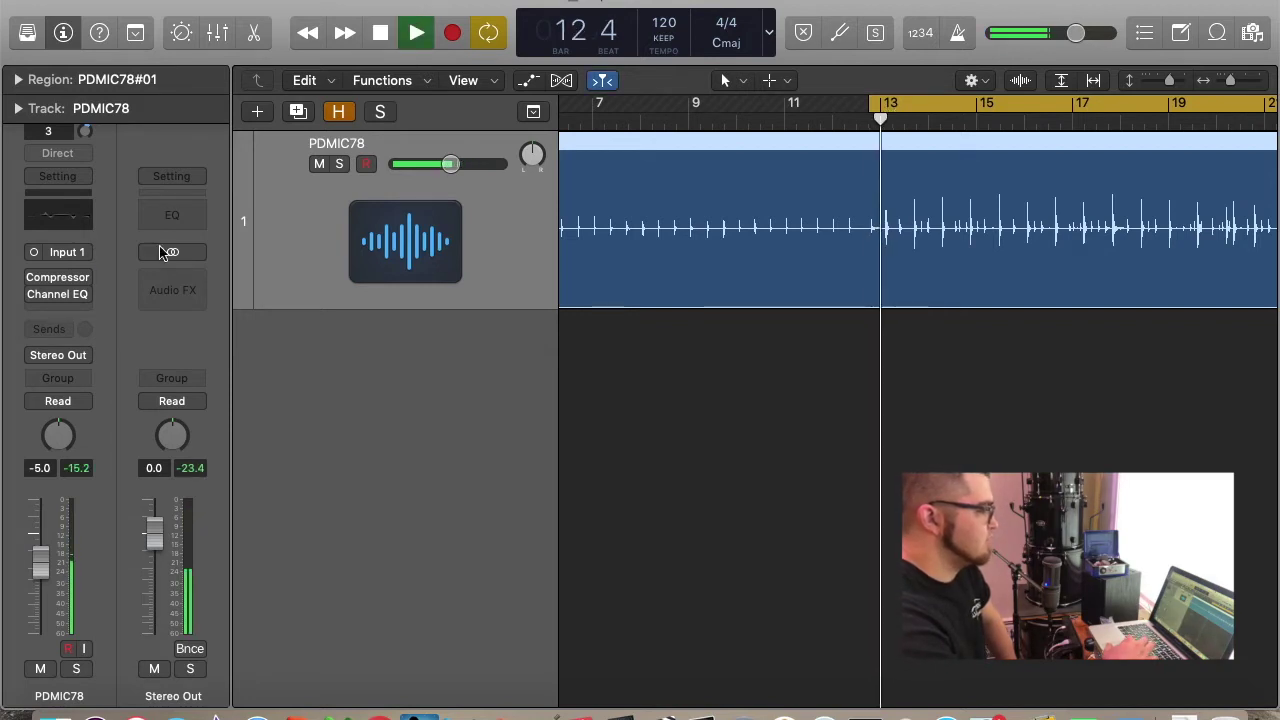
pyautogui.click(34, 283)
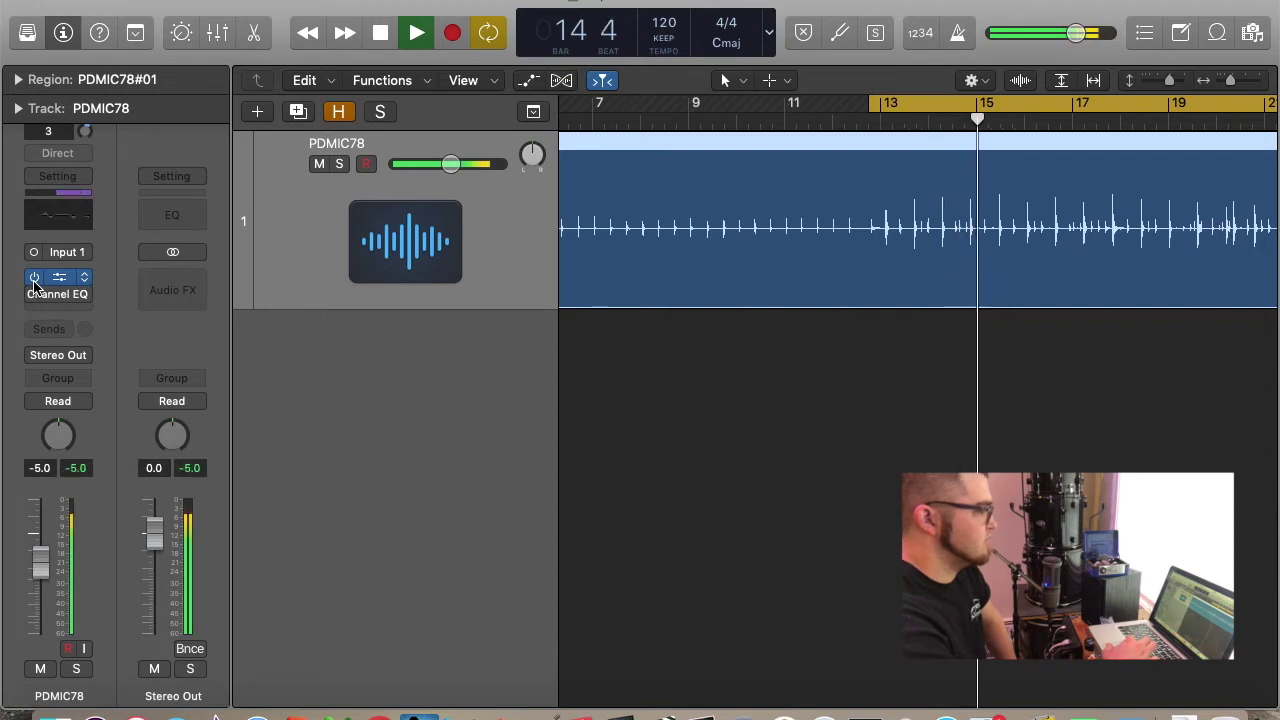
pyautogui.click(59, 281)
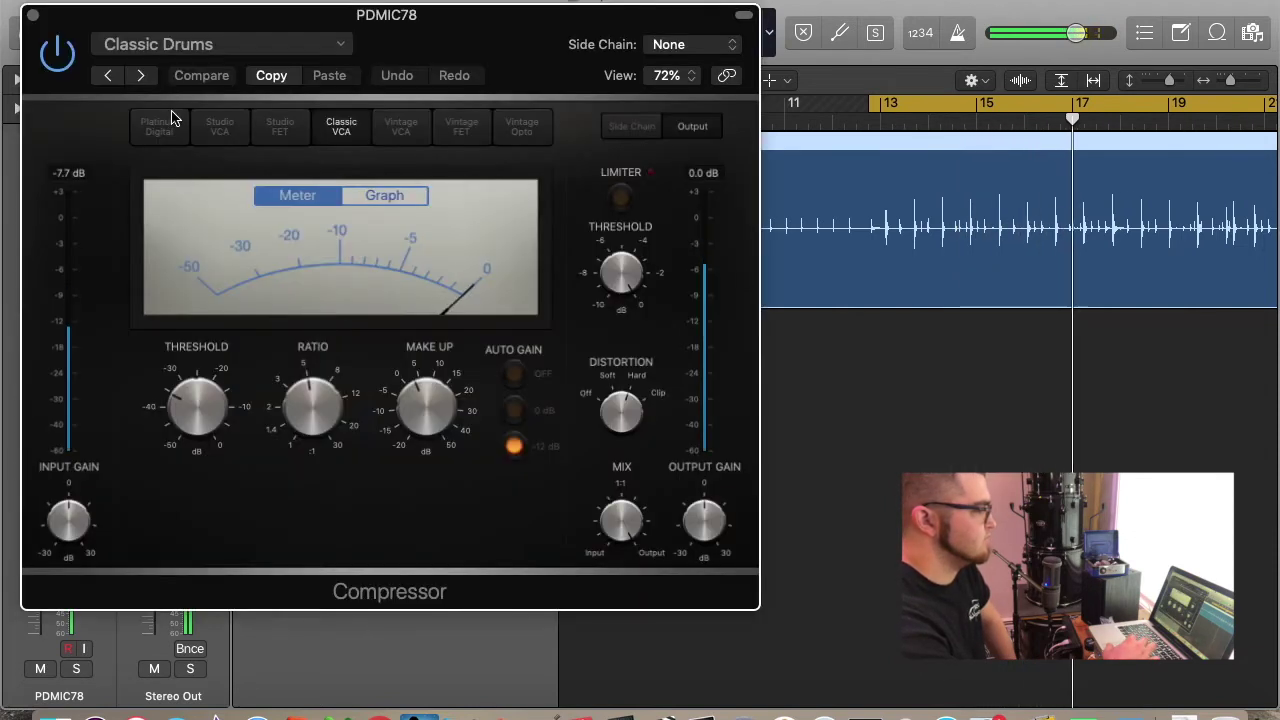
pyautogui.click(177, 44)
pyautogui.moveTo(277, 462)
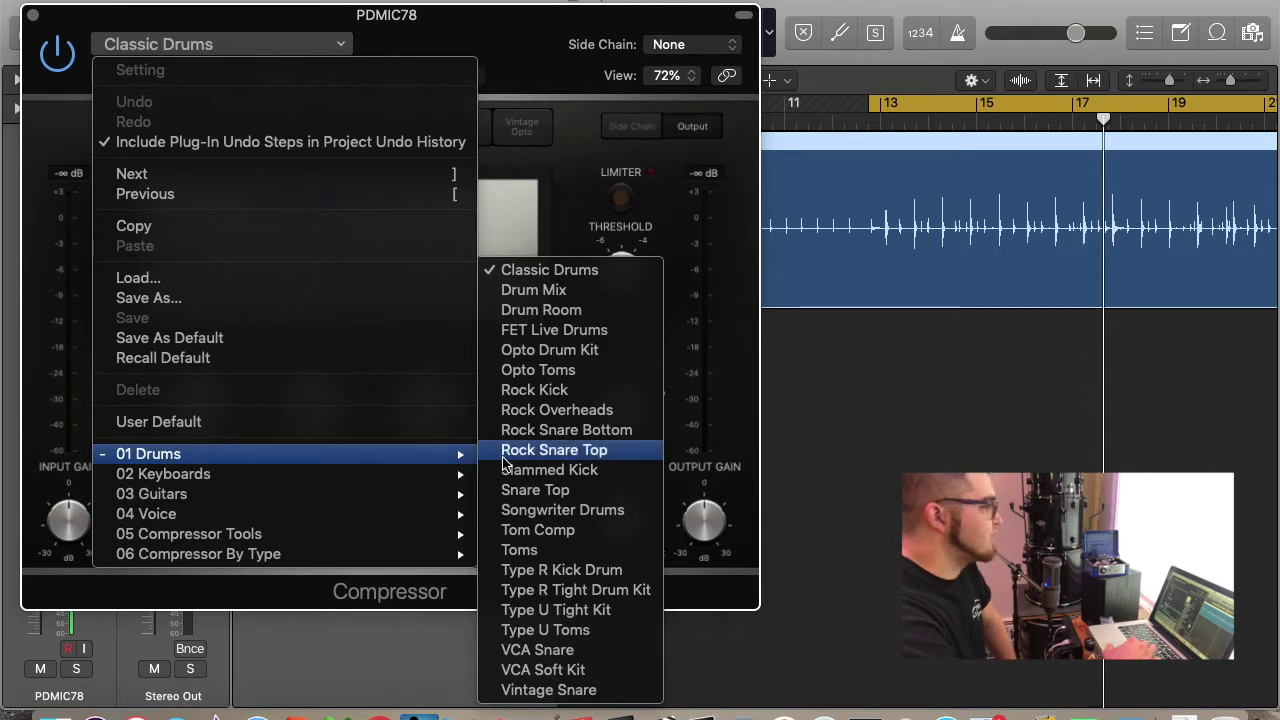
pyautogui.click(506, 277)
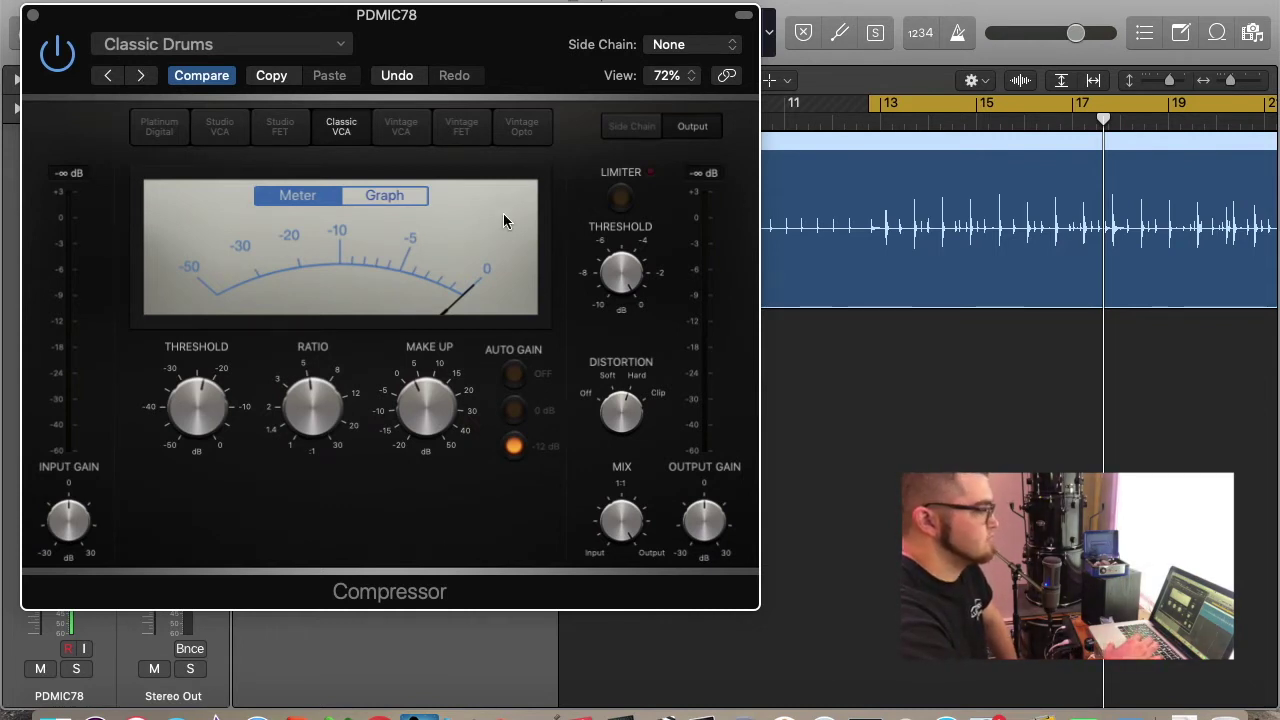
# Step: Audition the Compressor's Drum Mix preset during playback, switch to Drum Room and close the plug-in window
pyautogui.press('space')
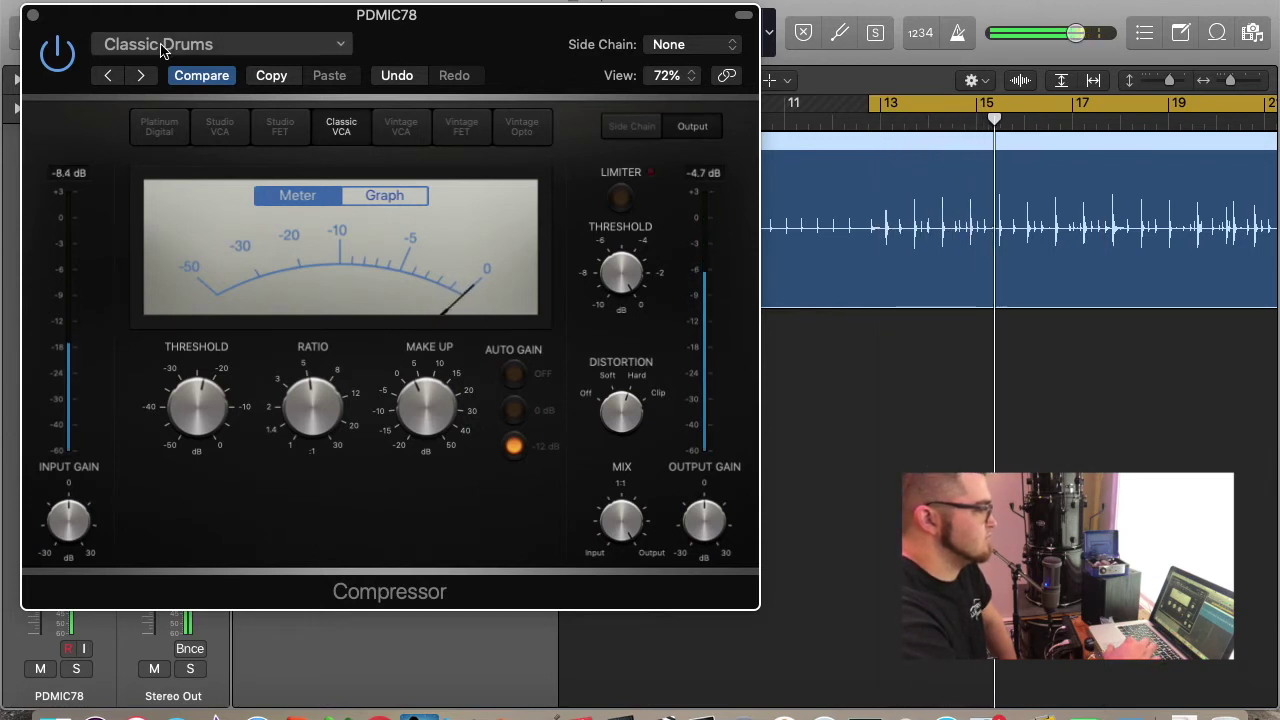
pyautogui.click(144, 77)
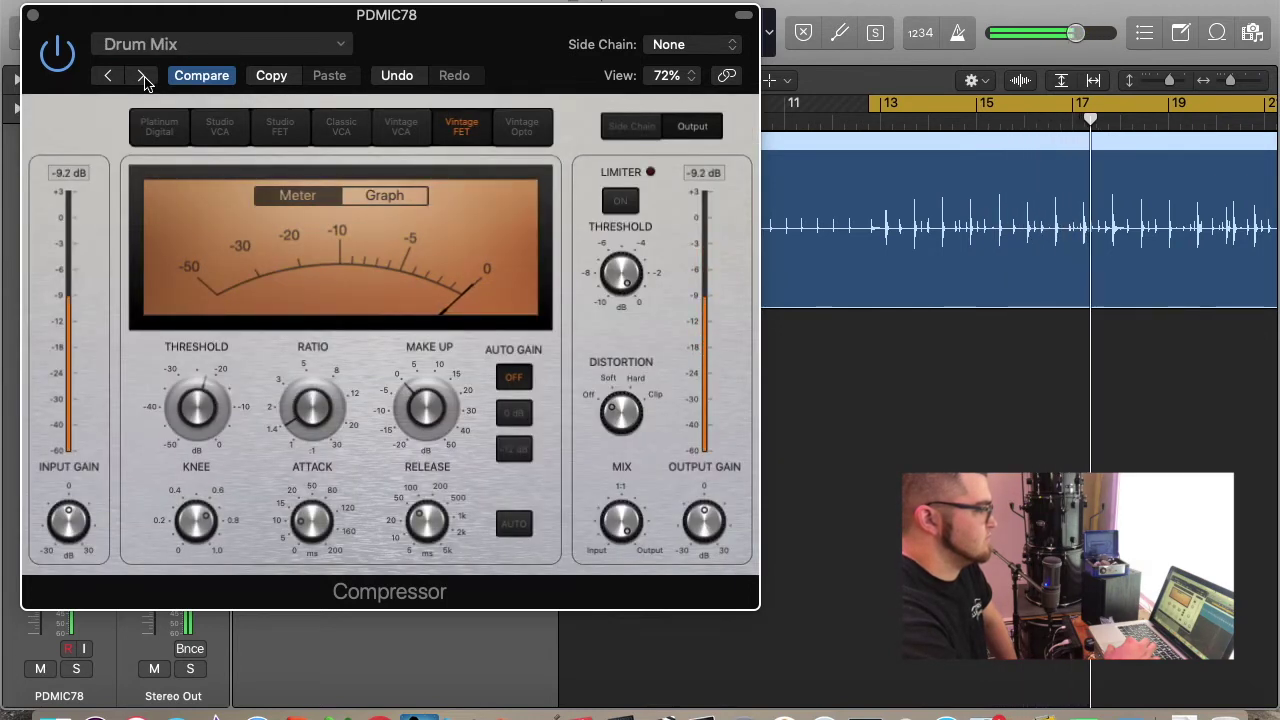
pyautogui.click(144, 77)
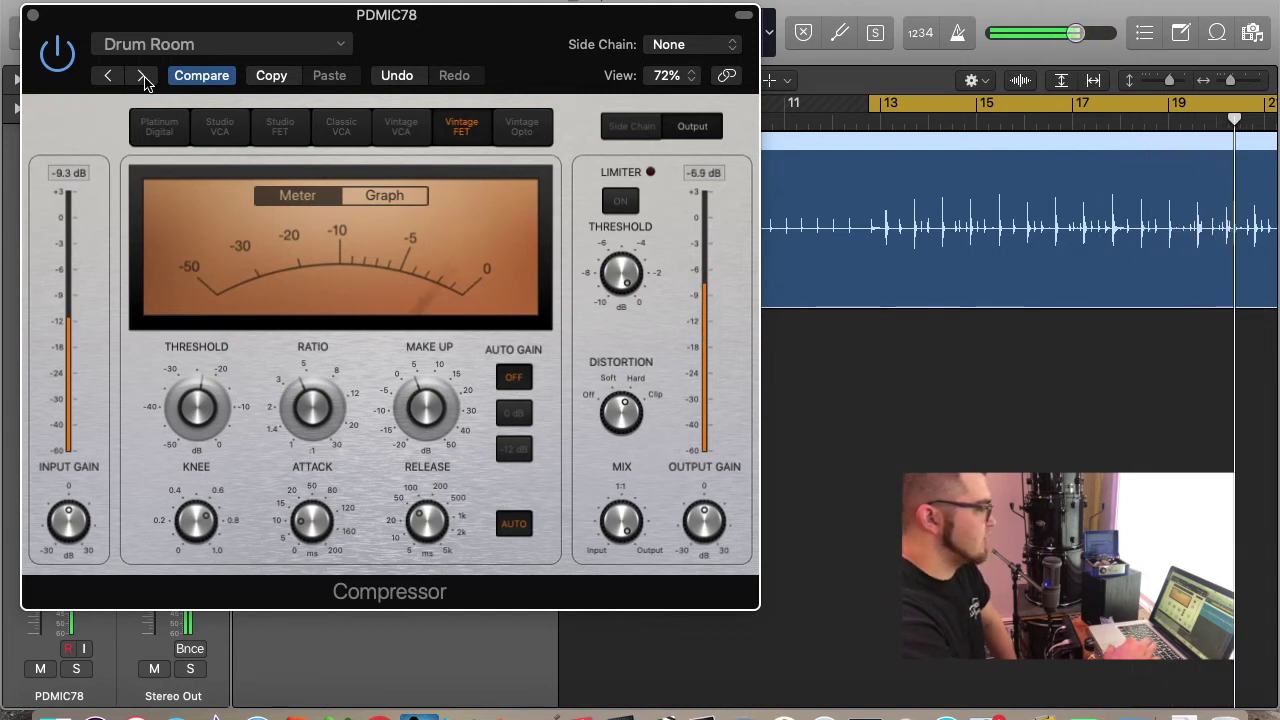
pyautogui.click(31, 12)
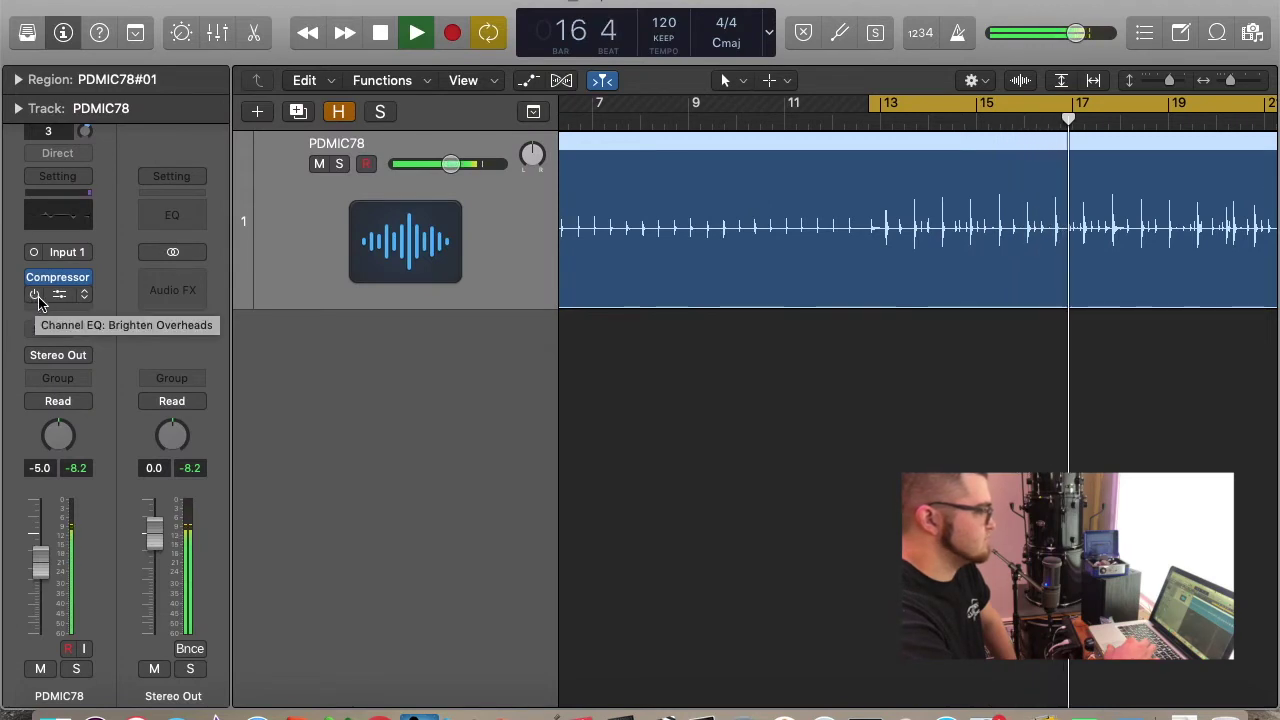
# Step: Enable the Channel EQ on the PDMIC78 track and load the Tom EQ Floor drum preset
pyautogui.click(35, 295)
pyautogui.click(57, 297)
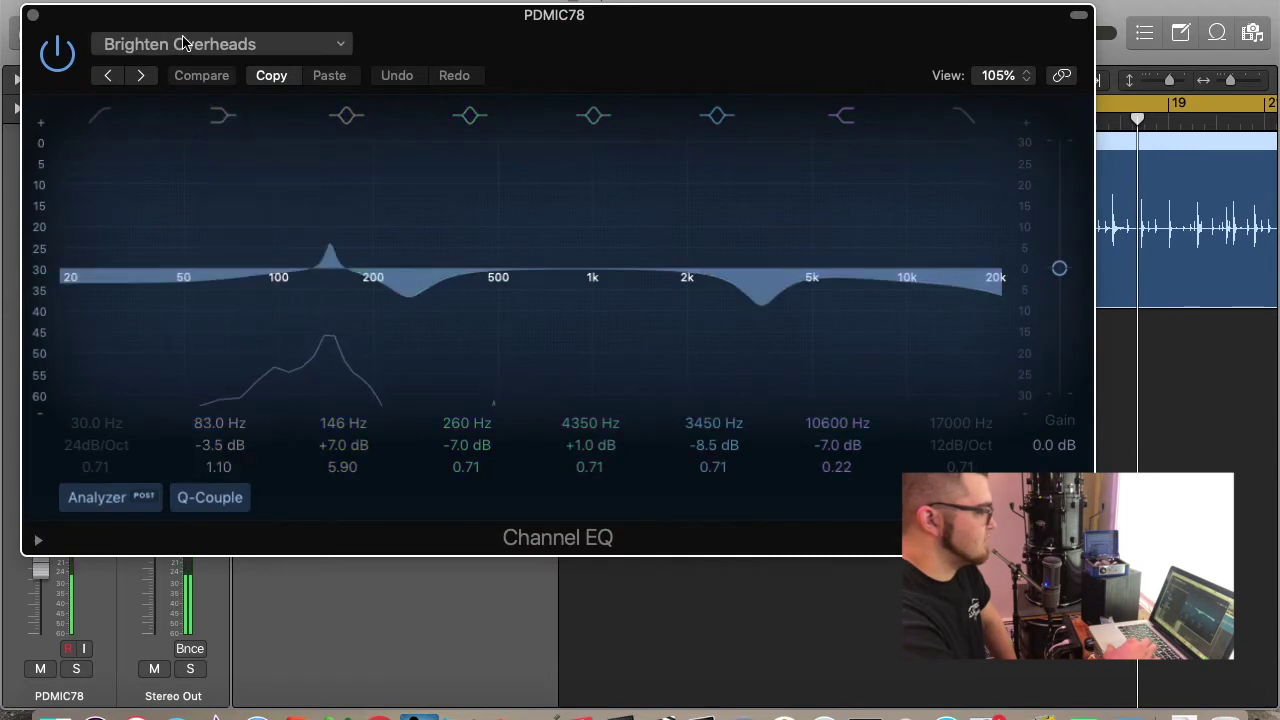
pyautogui.click(180, 48)
pyautogui.moveTo(157, 558)
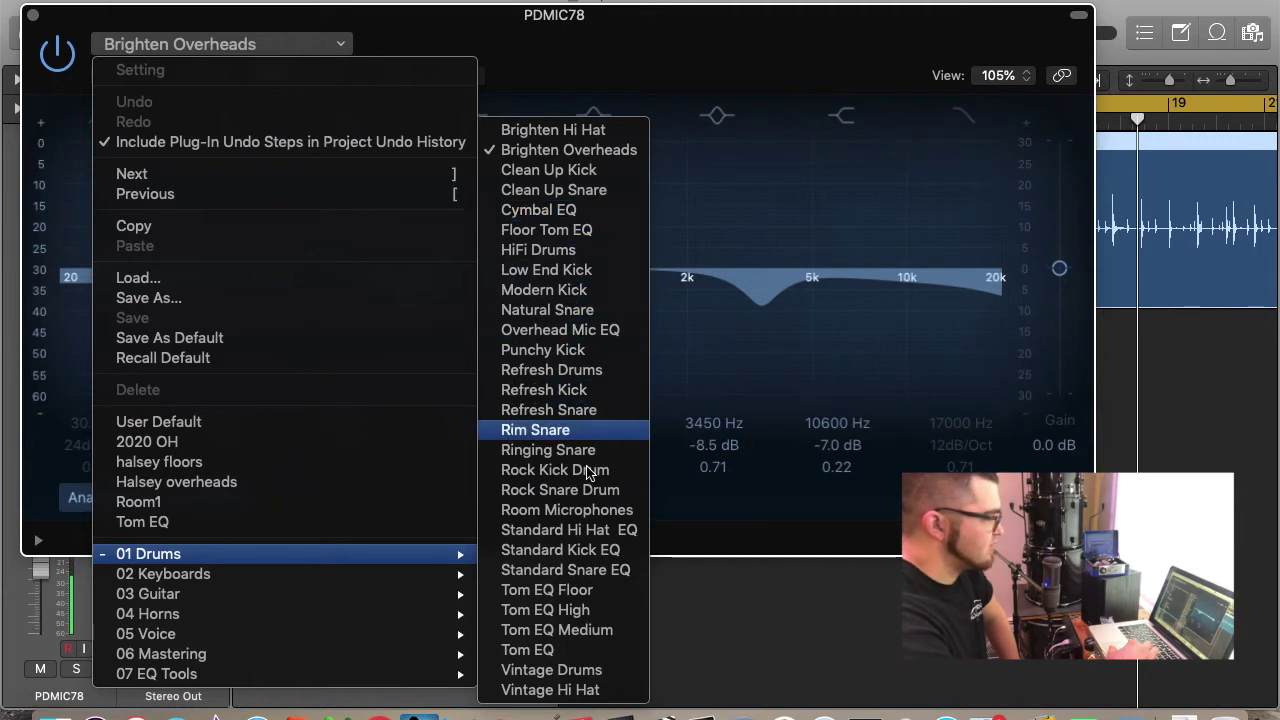
pyautogui.click(590, 592)
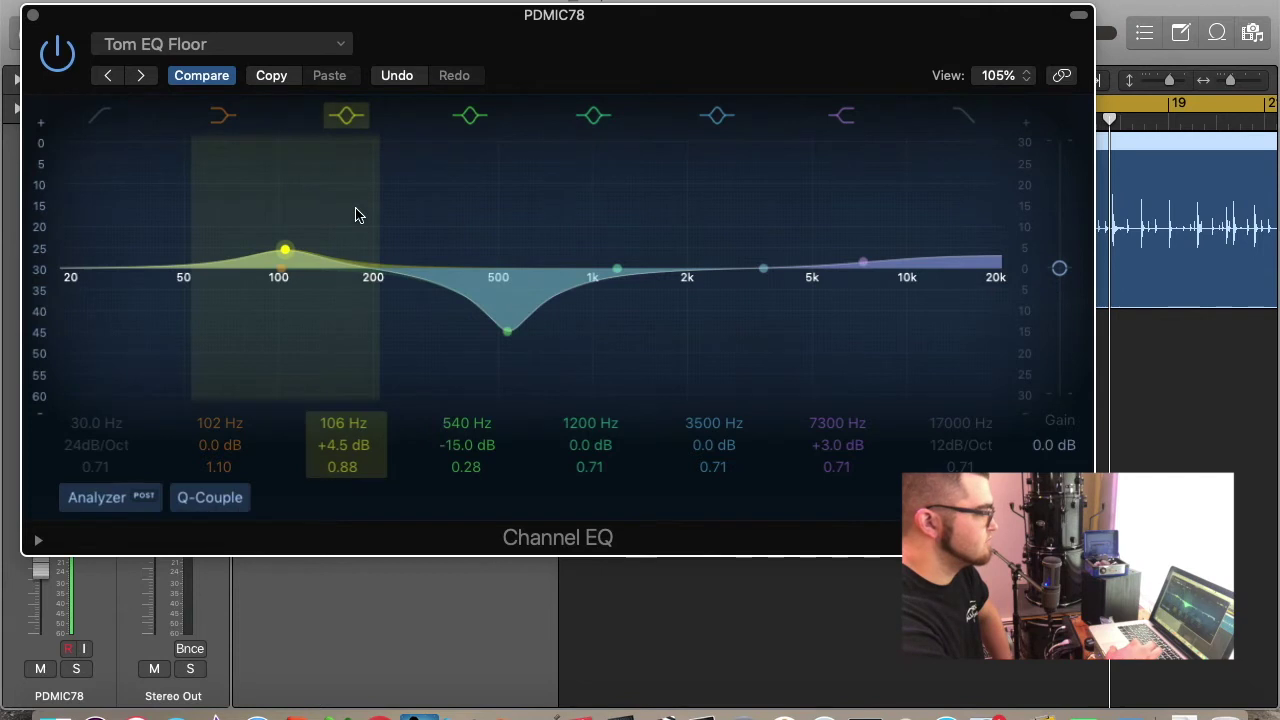
# Step: Reshape the fourth EQ band's cut to 290 Hz, -3.5 dB with a Q of 0.83
pyautogui.moveTo(506, 329); pyautogui.dragTo(448, 258)
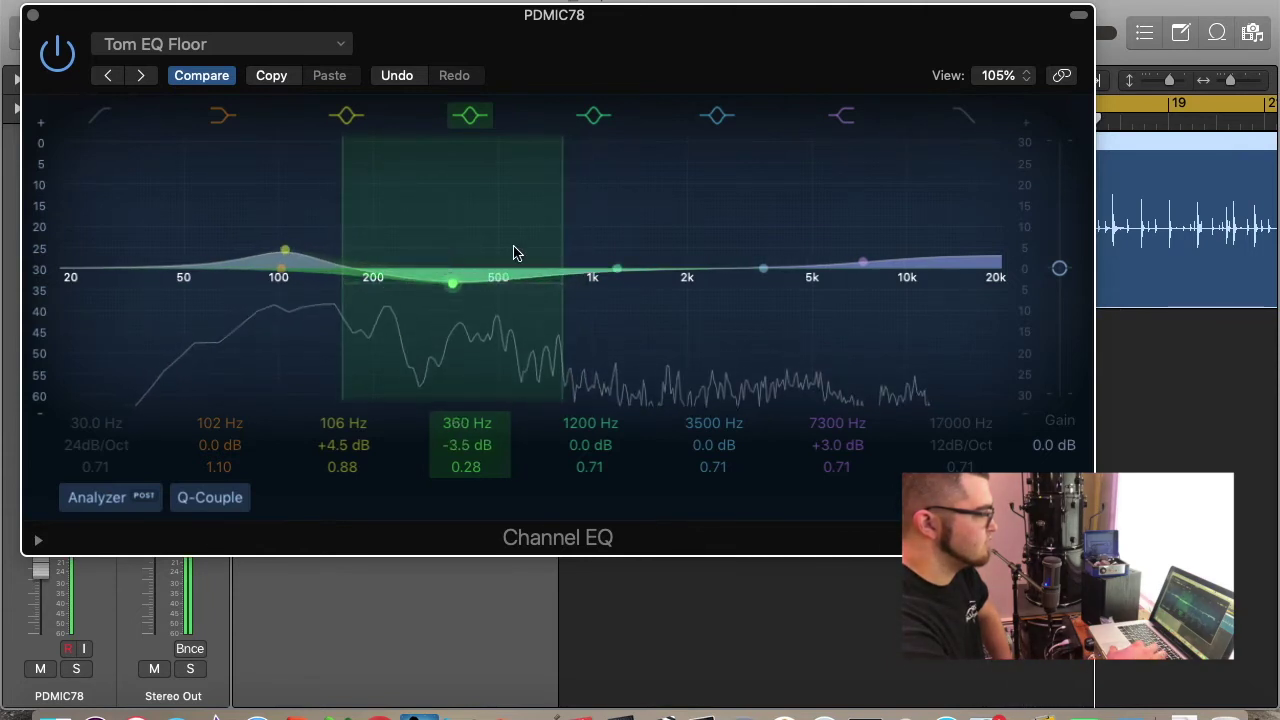
pyautogui.moveTo(561, 208); pyautogui.dragTo(537, 207)
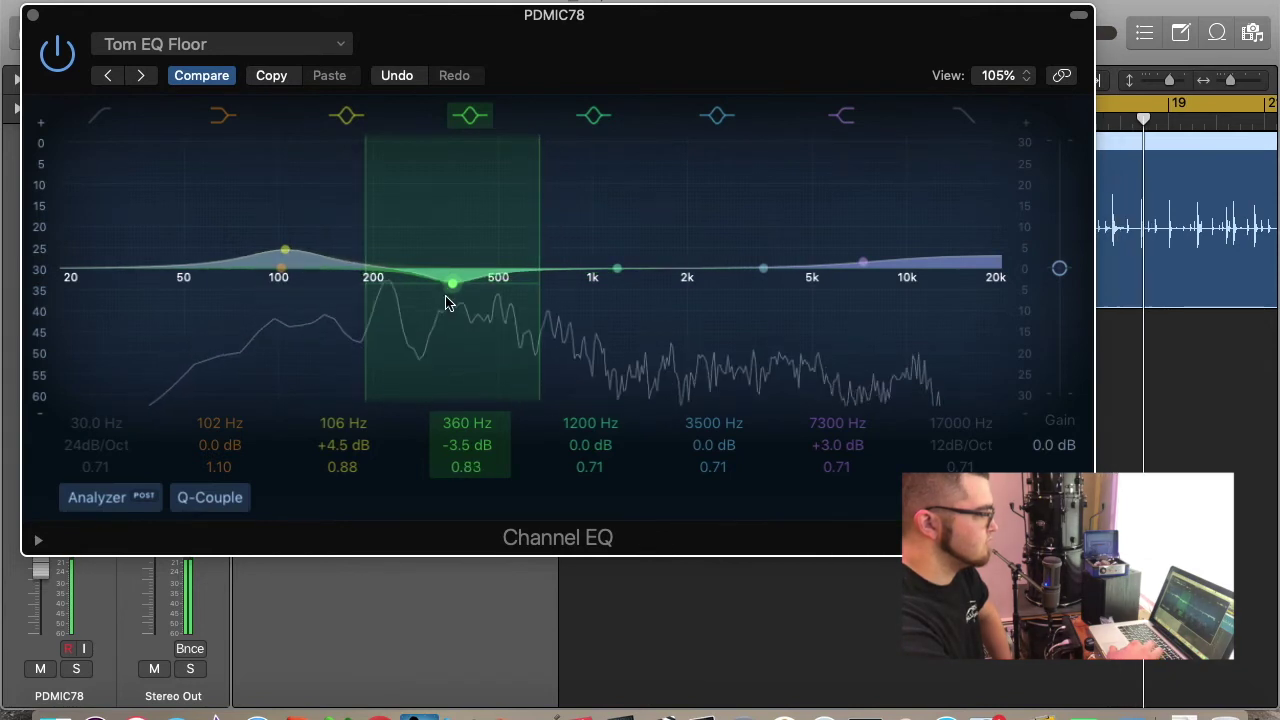
pyautogui.moveTo(451, 288); pyautogui.dragTo(421, 288)
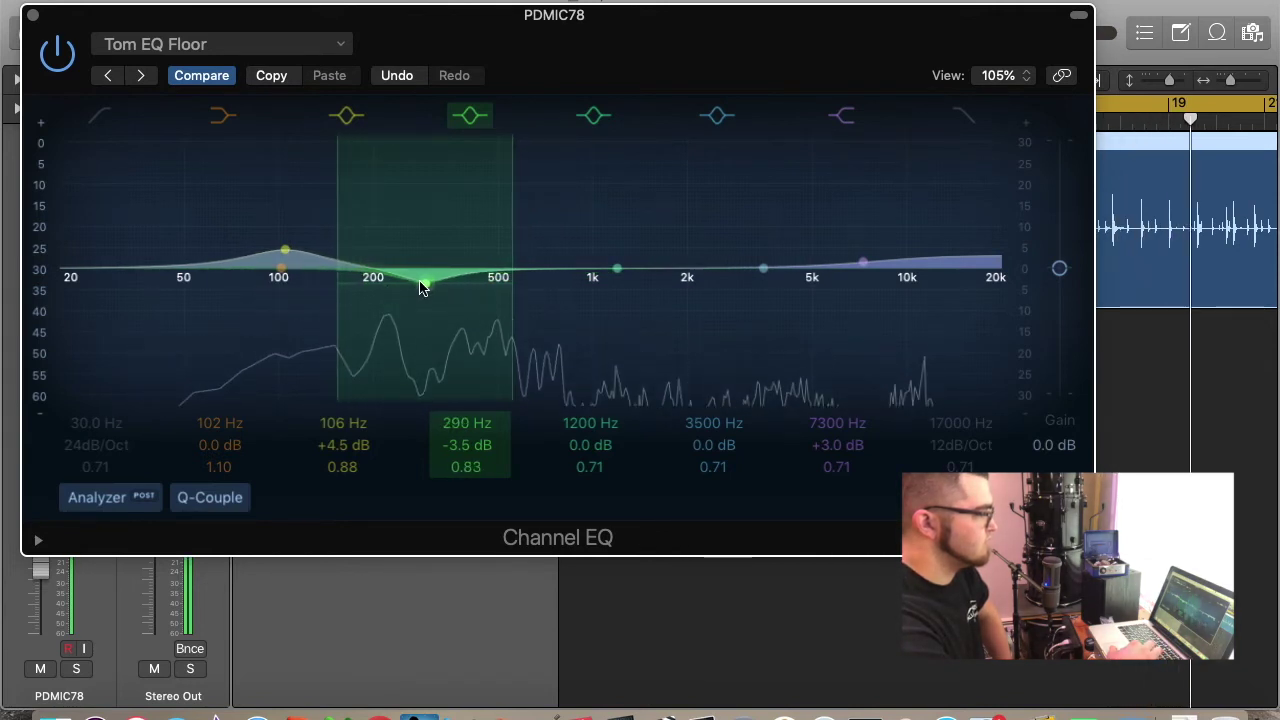
# Step: Set the fifth EQ band to a narrow boost at 760 Hz, +1.5 dB with a Q of 4.00
pyautogui.moveTo(617, 269); pyautogui.dragTo(603, 257)
pyautogui.moveTo(711, 217); pyautogui.dragTo(677, 214)
pyautogui.moveTo(606, 262); pyautogui.dragTo(554, 262)
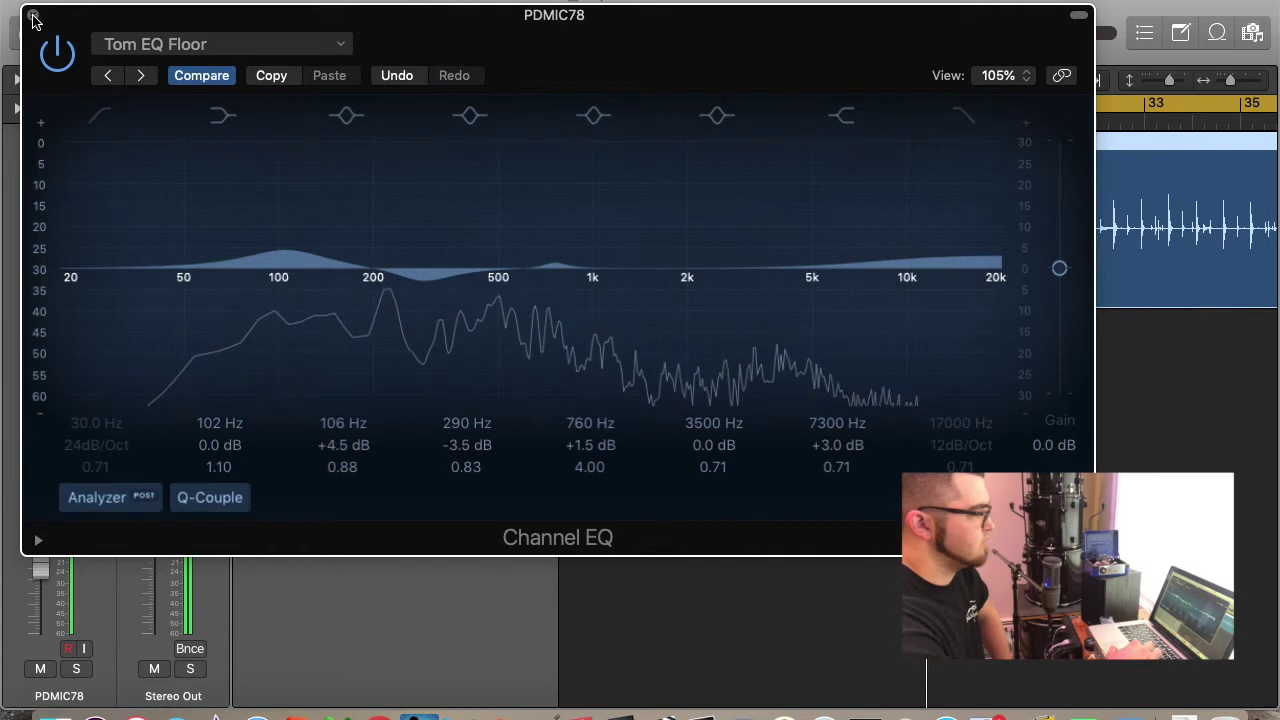
# Step: Set the high shelf to 7500 Hz, +1.0 dB and the sixth band to 1720 Hz, -4.5 dB, and close the EQ
pyautogui.moveTo(893, 263); pyautogui.dragTo(899, 273)
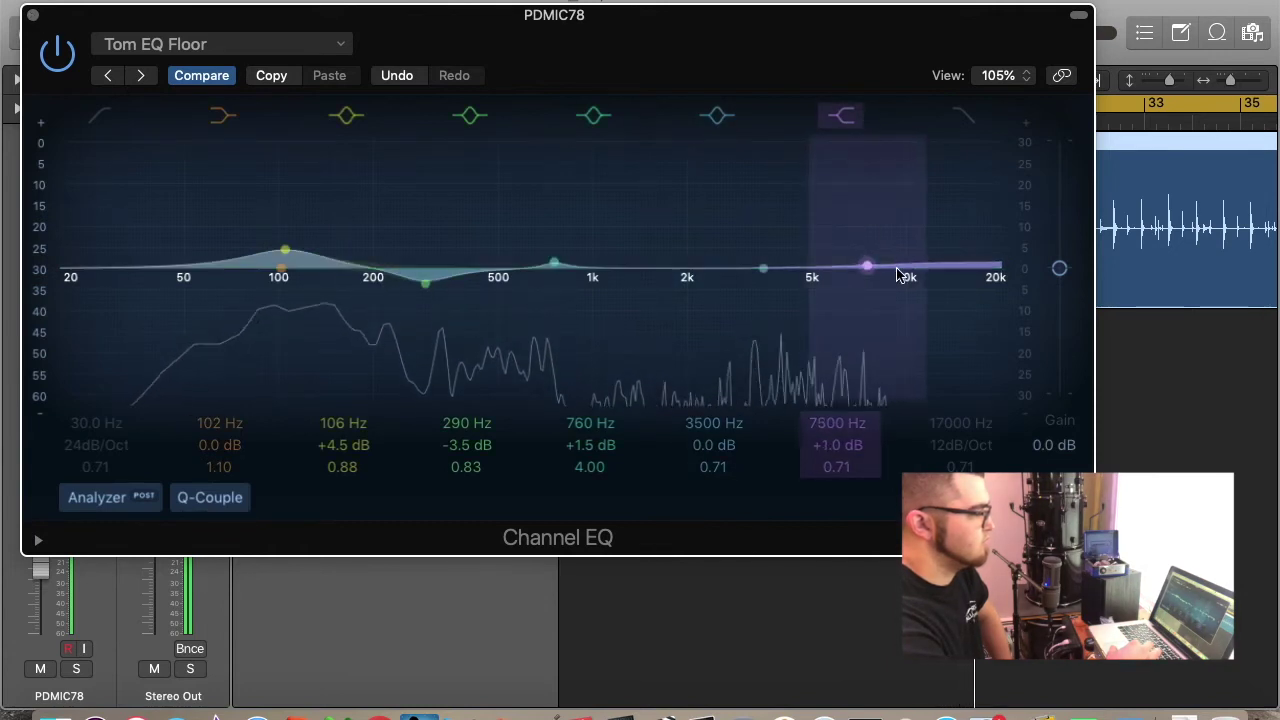
pyautogui.moveTo(768, 272); pyautogui.dragTo(667, 300)
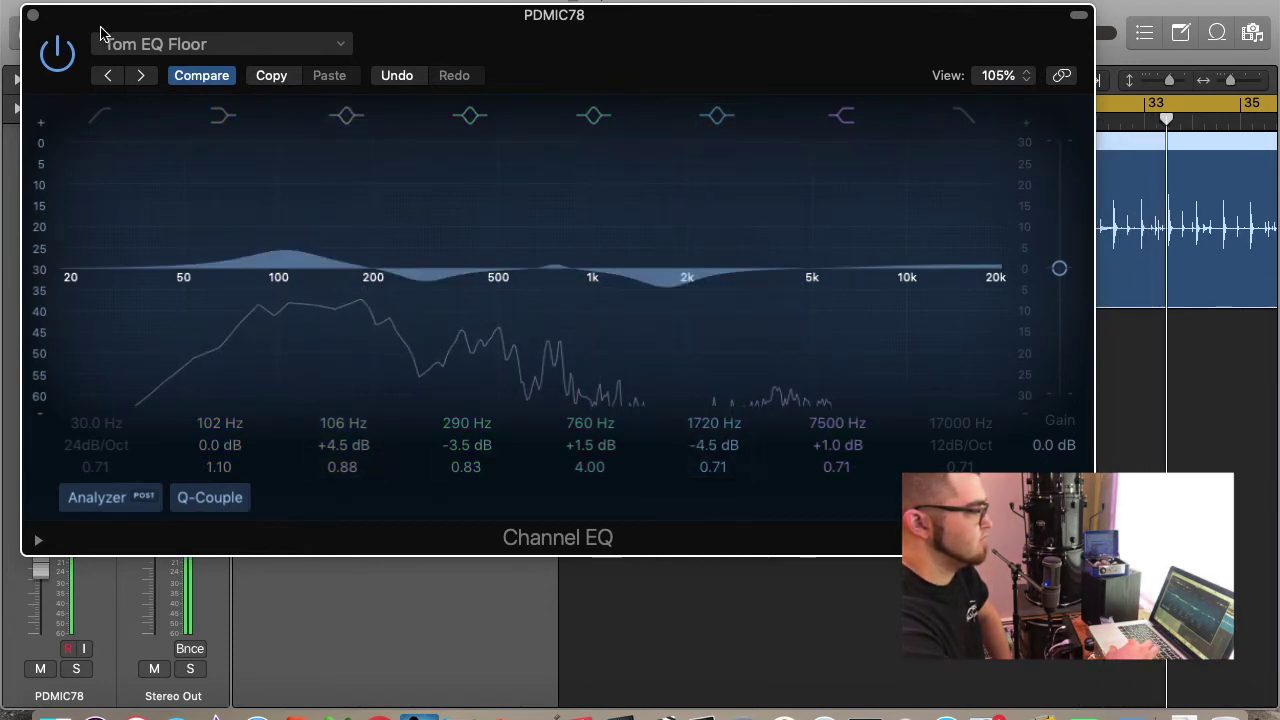
pyautogui.click(33, 16)
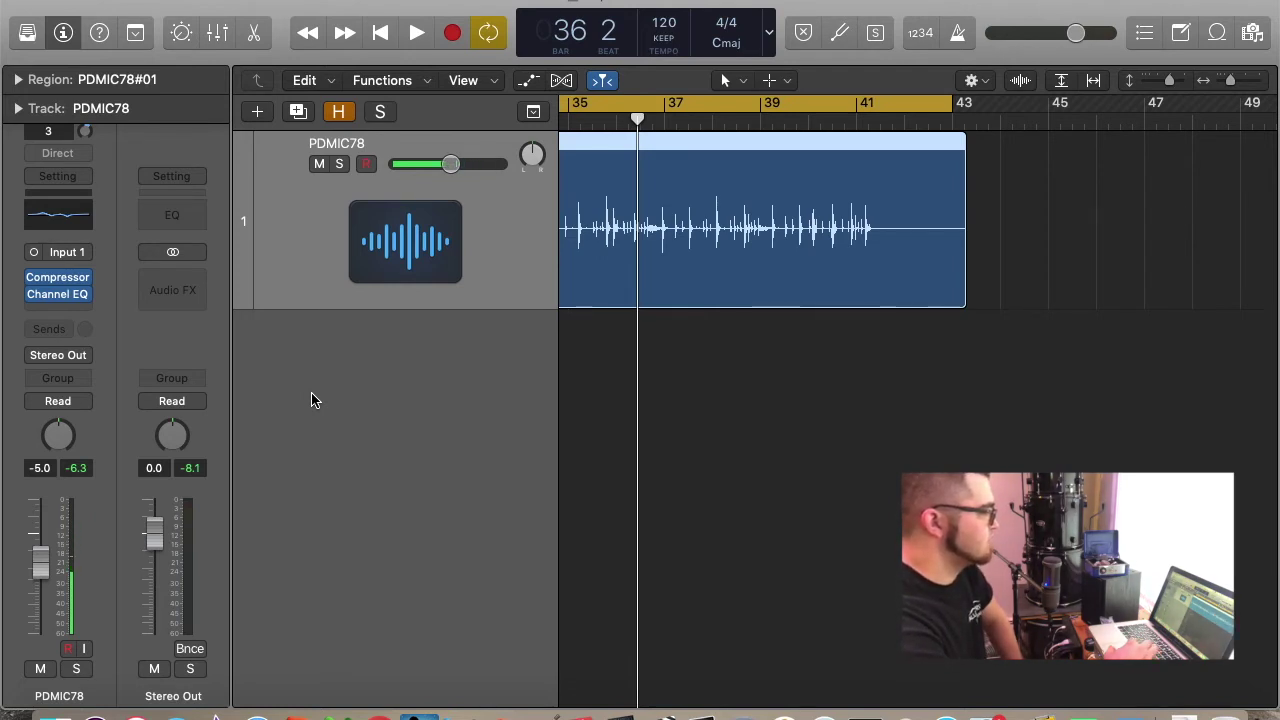
# Step: Play the cycled section and insert a mono ChromaVerb after the Channel EQ on the PDMIC78 track
pyautogui.press('space')
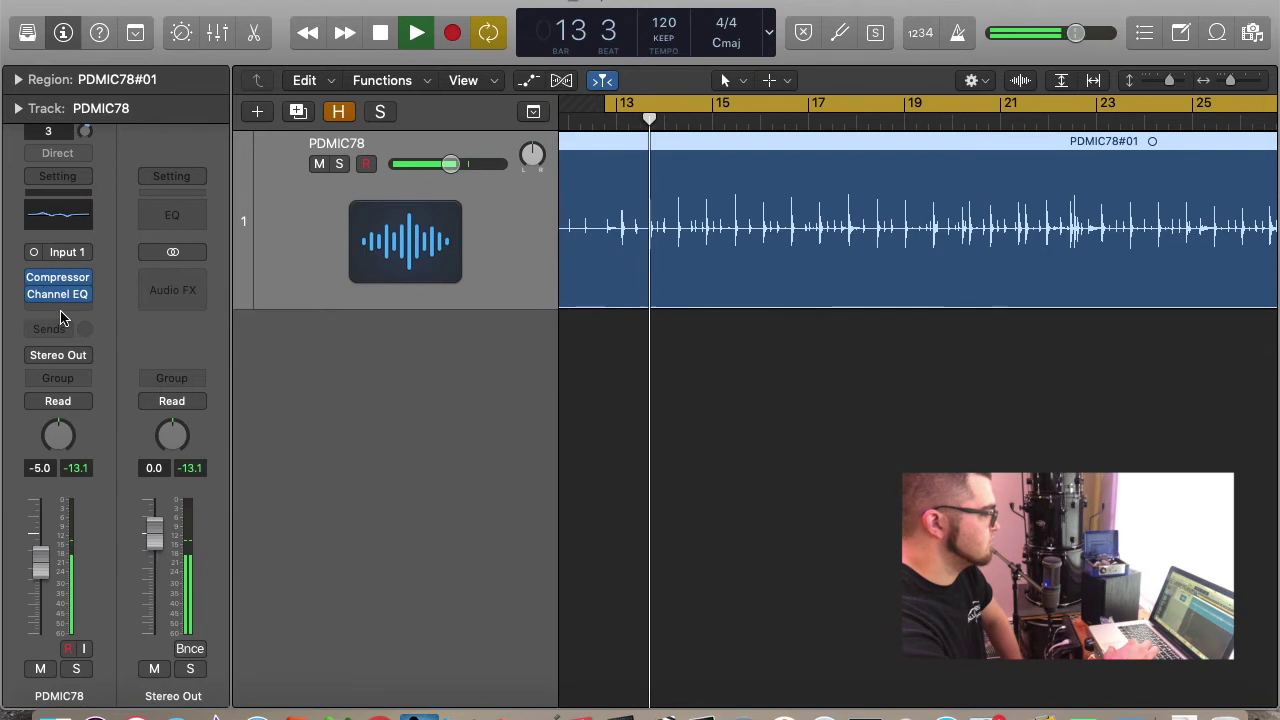
pyautogui.click(61, 312)
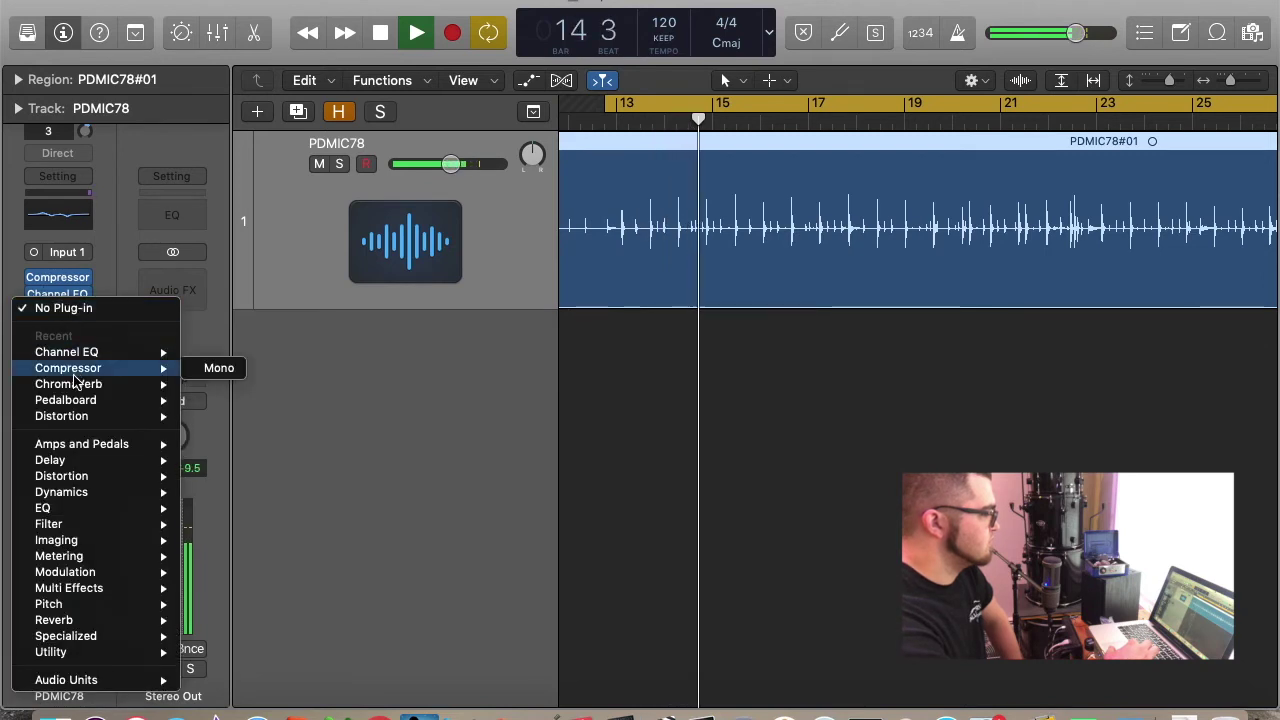
pyautogui.moveTo(72, 386)
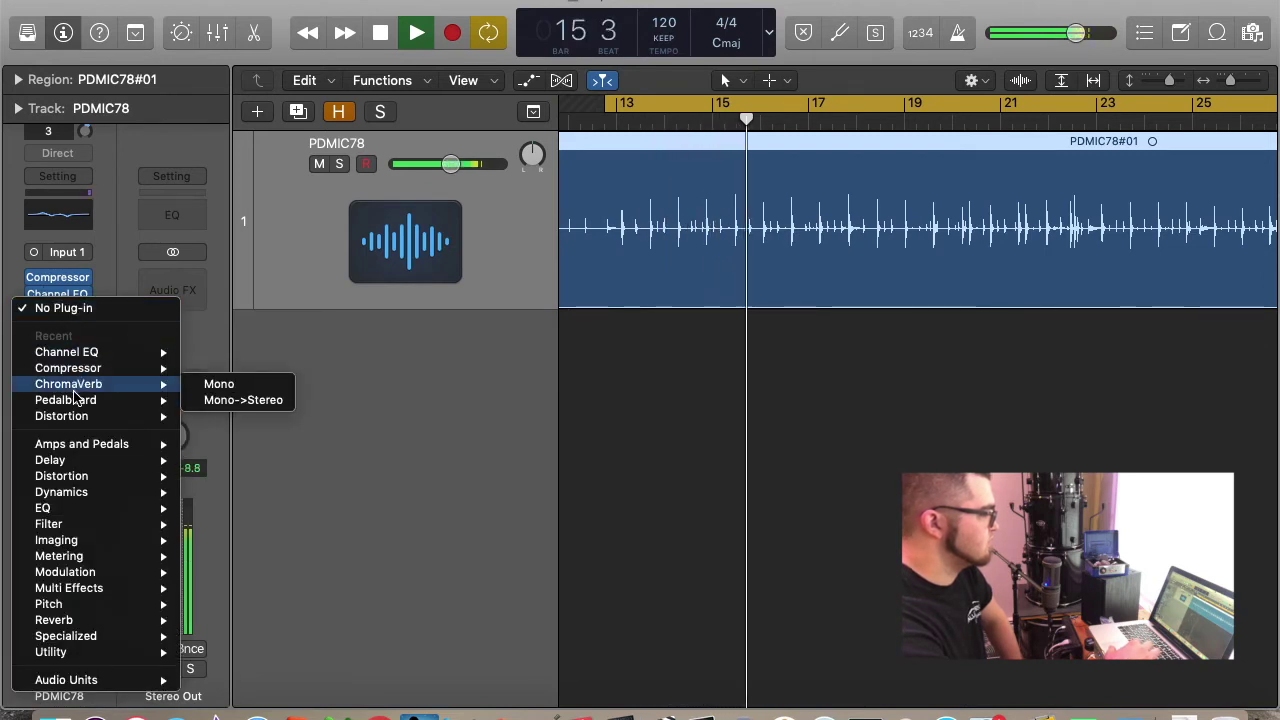
pyautogui.click(212, 384)
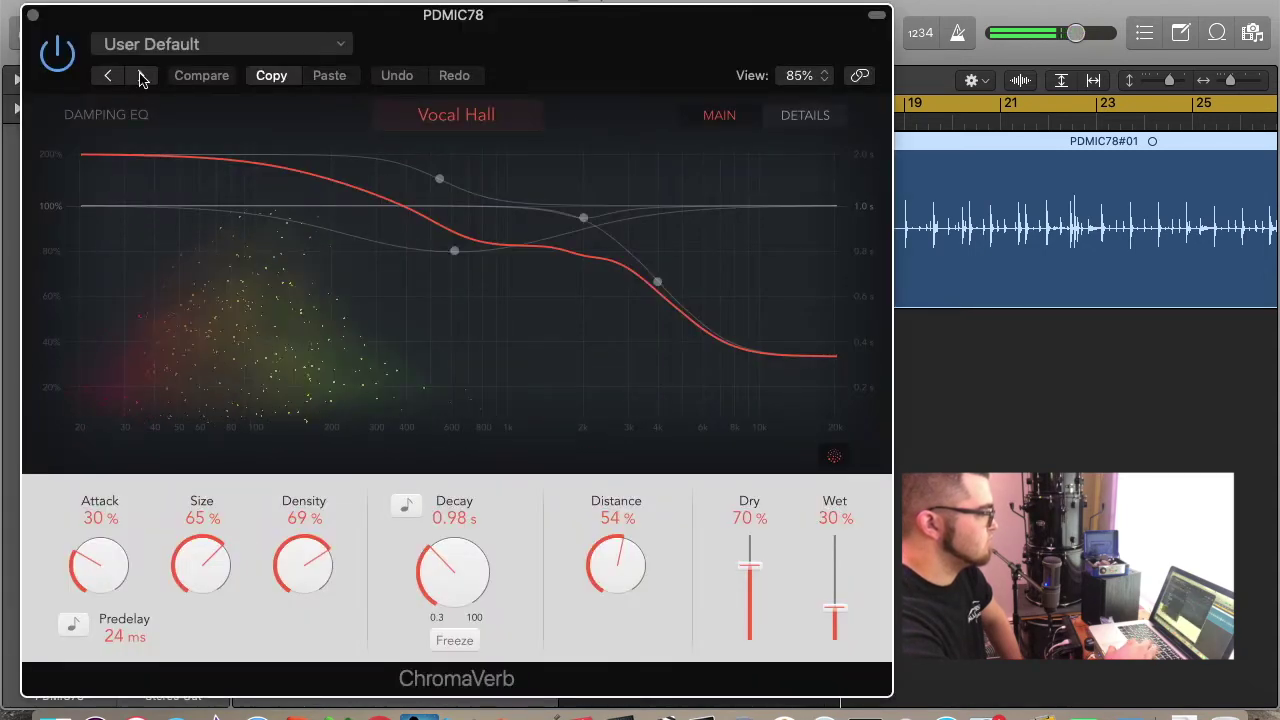
# Step: Load the Drum Chamber preset from ChromaVerb's Chambers category
pyautogui.click(165, 48)
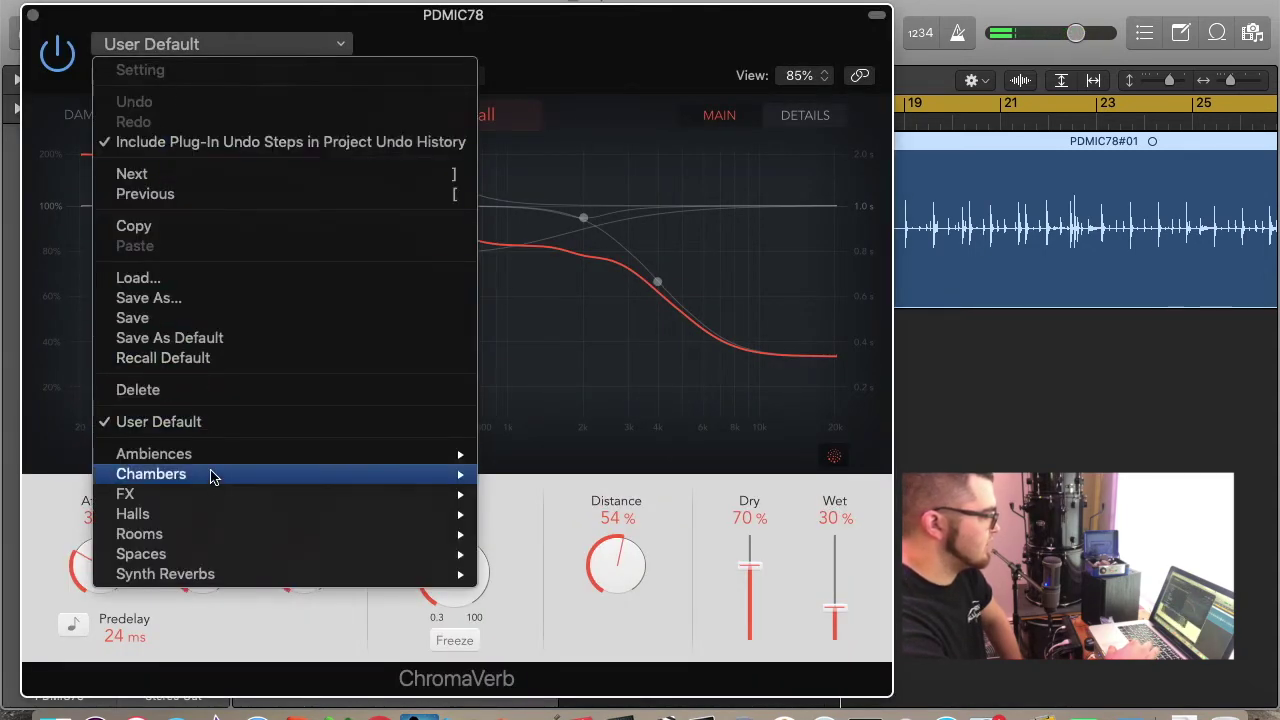
pyautogui.moveTo(214, 459)
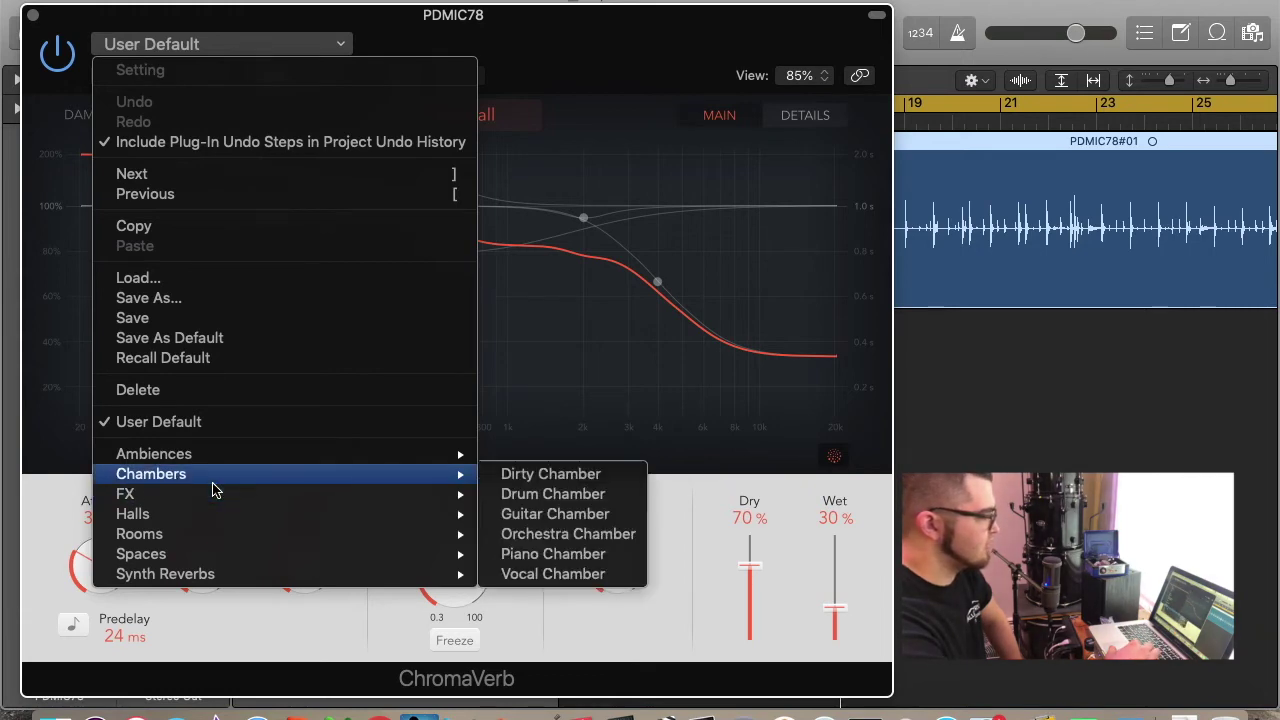
pyautogui.click(530, 495)
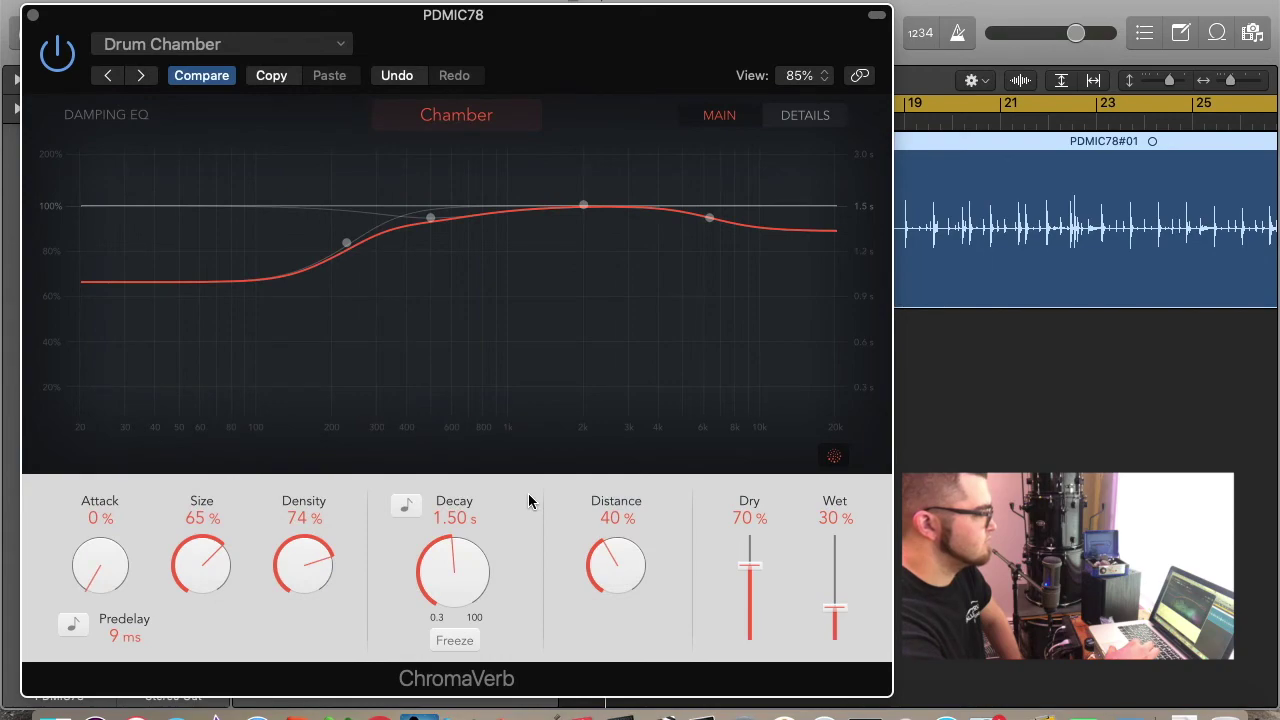
# Step: Play the cycled section and try ChromaVerb's Big Percussion Room preset from the Rooms category
pyautogui.press('space')
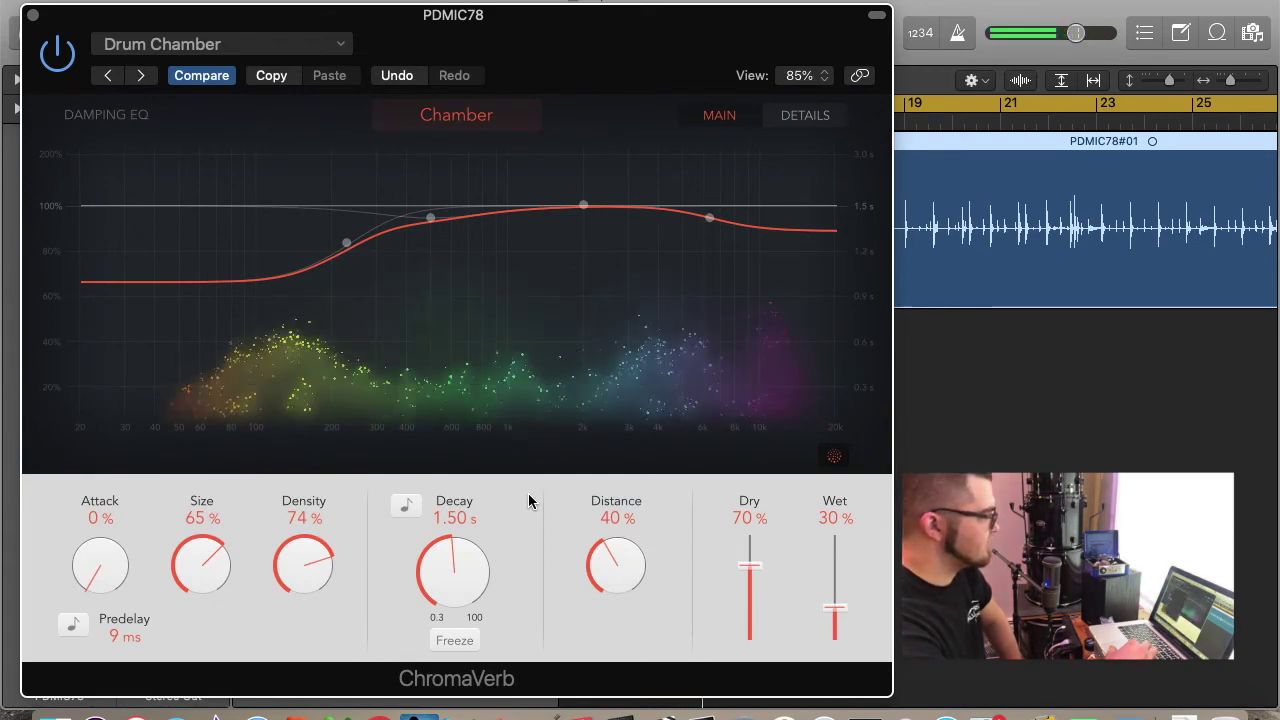
pyautogui.click(269, 45)
pyautogui.moveTo(257, 472)
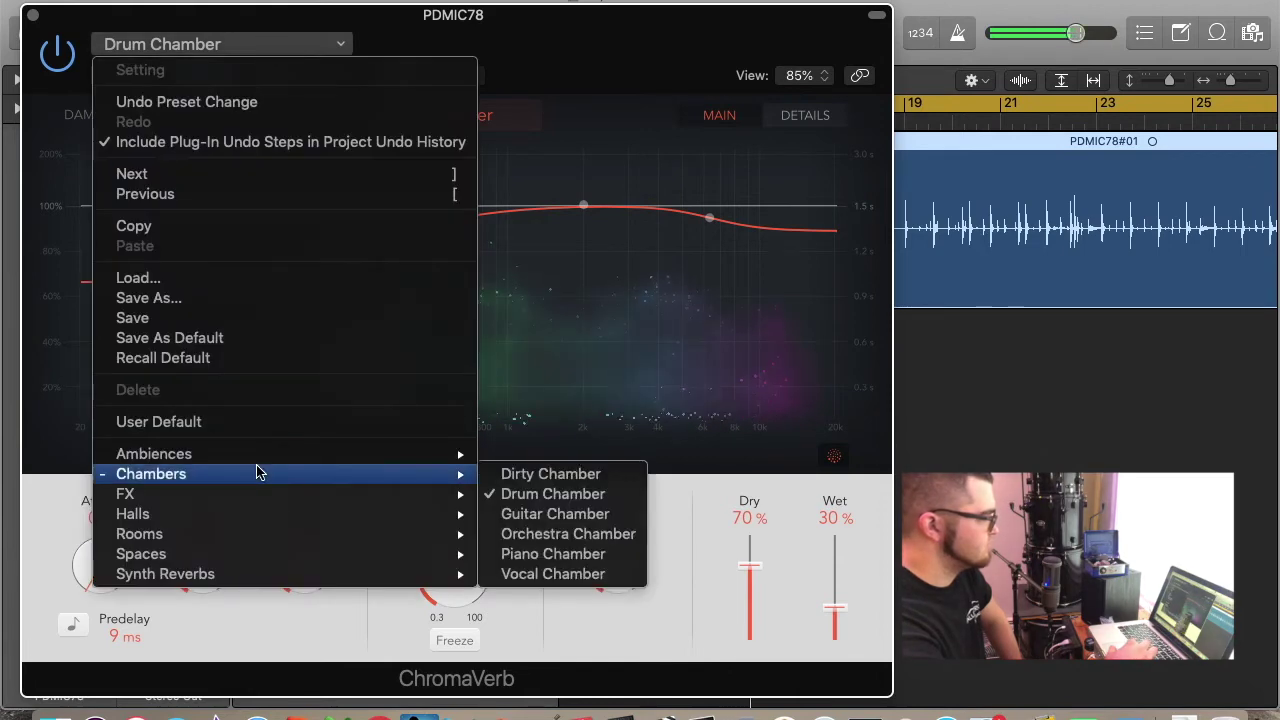
pyautogui.moveTo(263, 535)
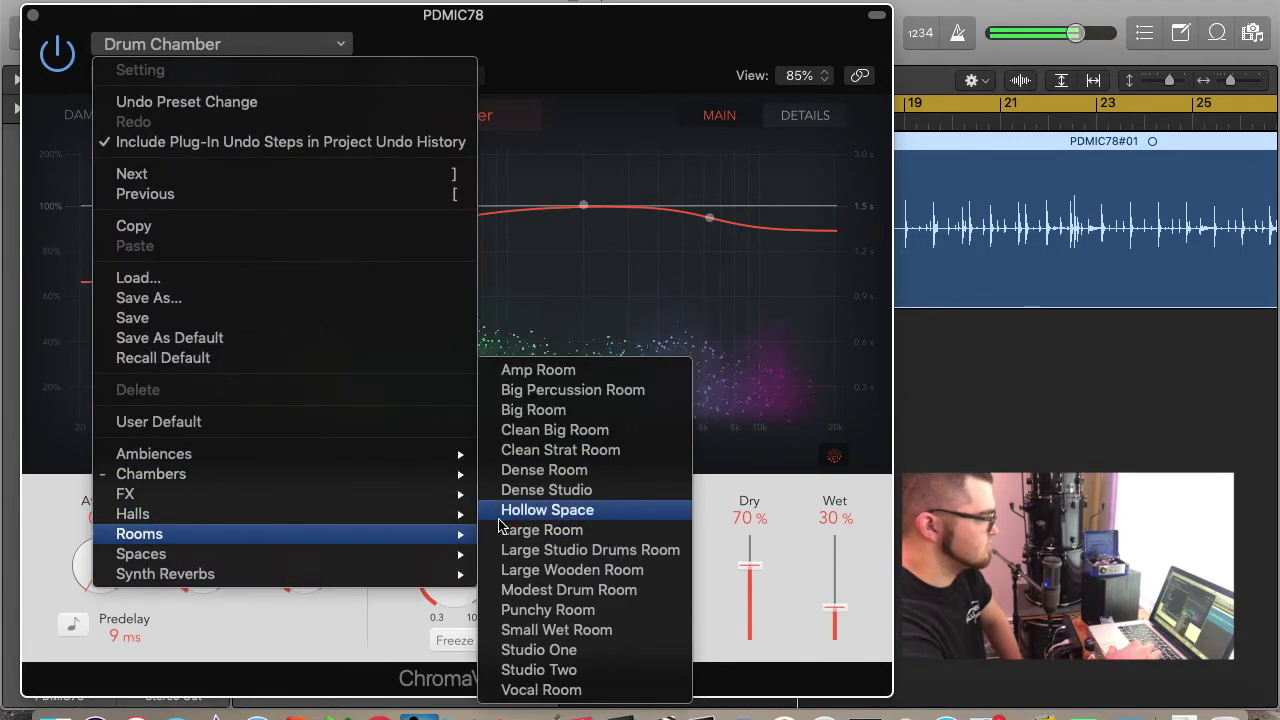
pyautogui.click(541, 391)
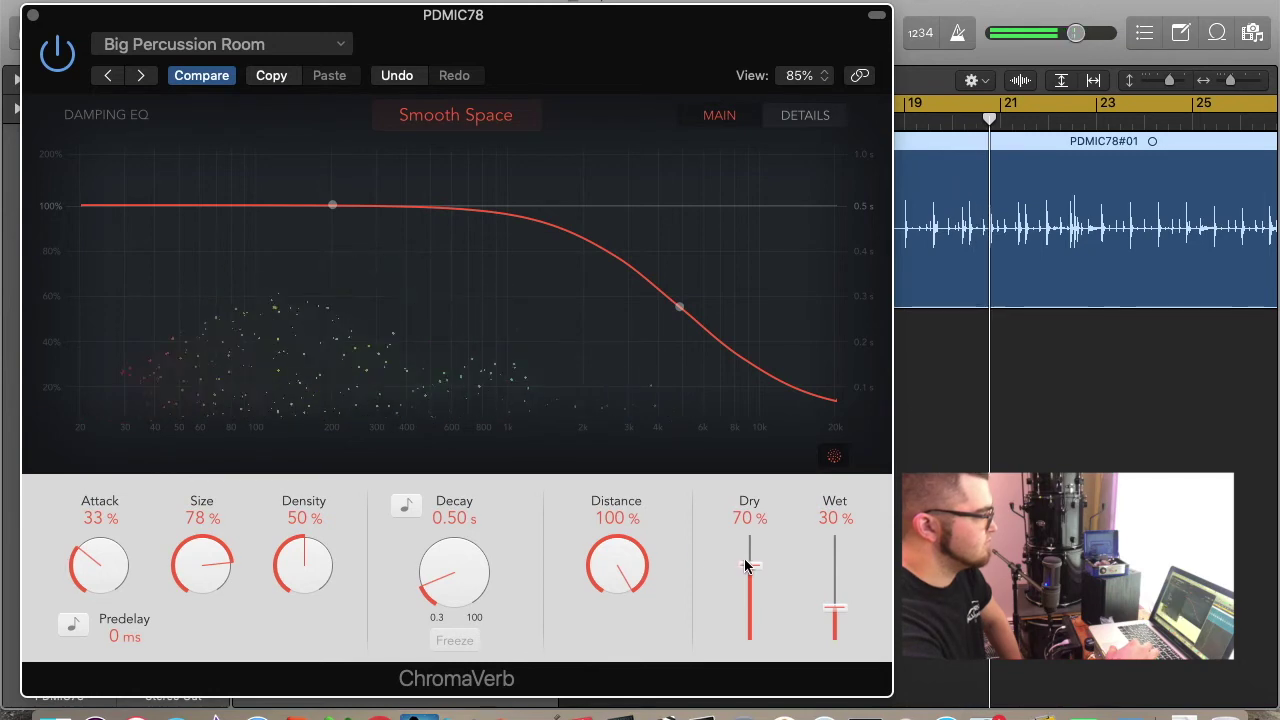
# Step: Load the Drums Ambience preset from ChromaVerb's Ambiences category
pyautogui.click(338, 46)
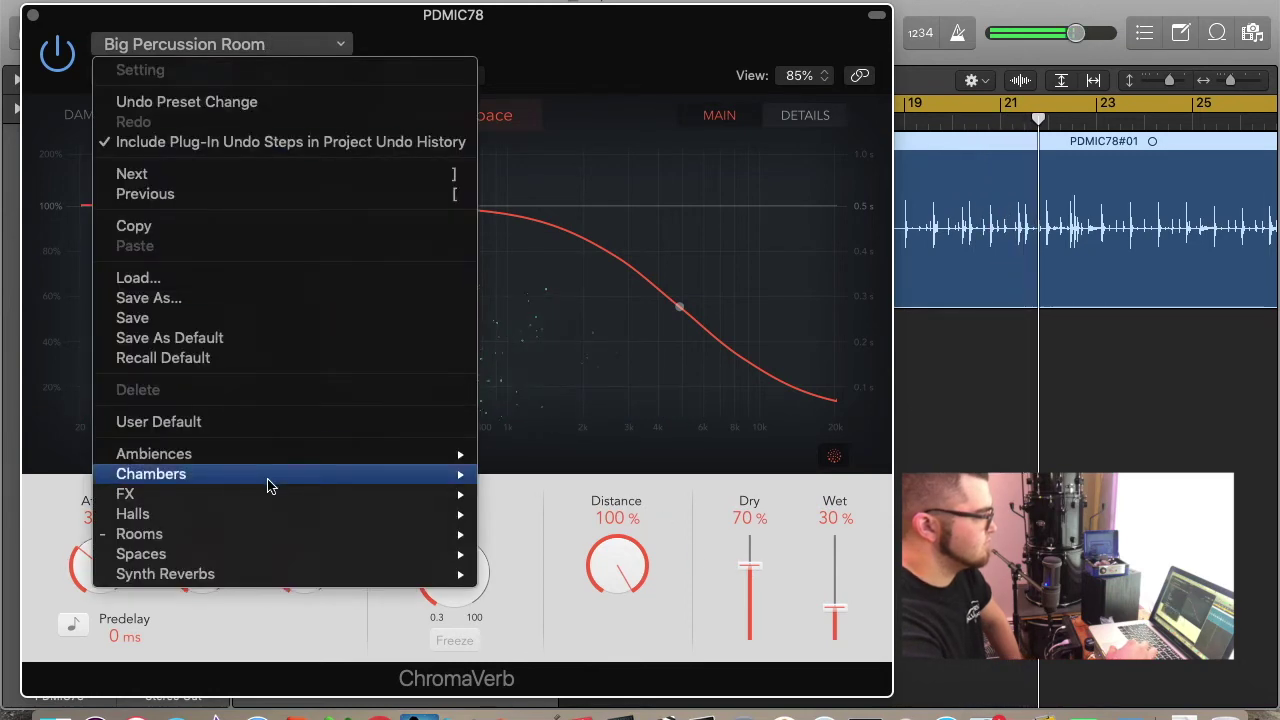
pyautogui.moveTo(271, 456)
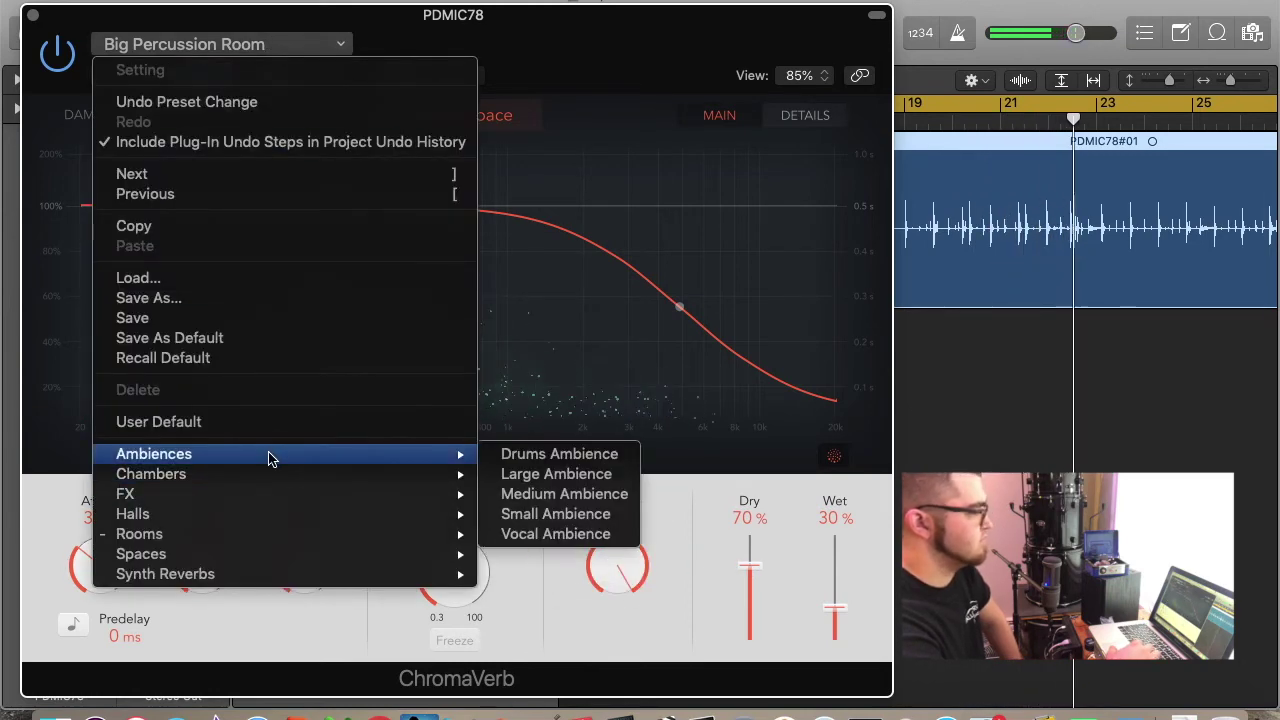
pyautogui.click(505, 455)
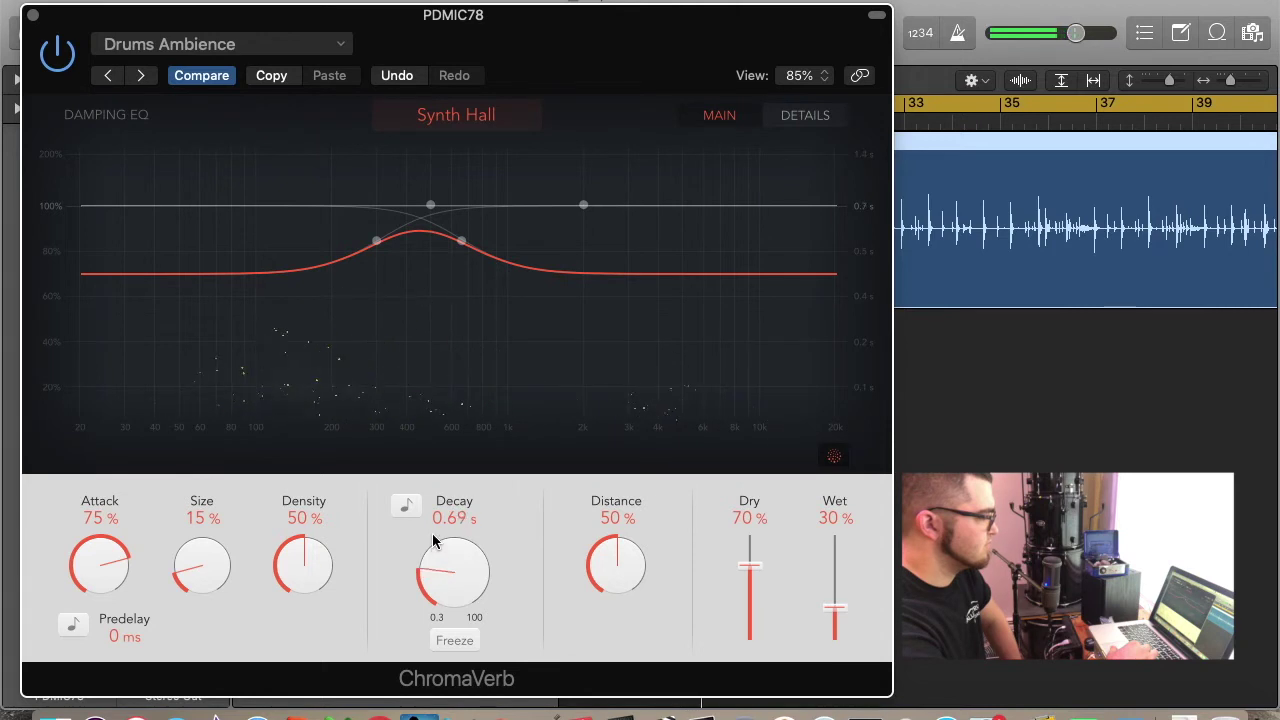
# Step: Set ChromaVerb's decay to 1.00 s and its wet level to 25%, and close the plug-in window
pyautogui.moveTo(433, 541); pyautogui.dragTo(433, 518)
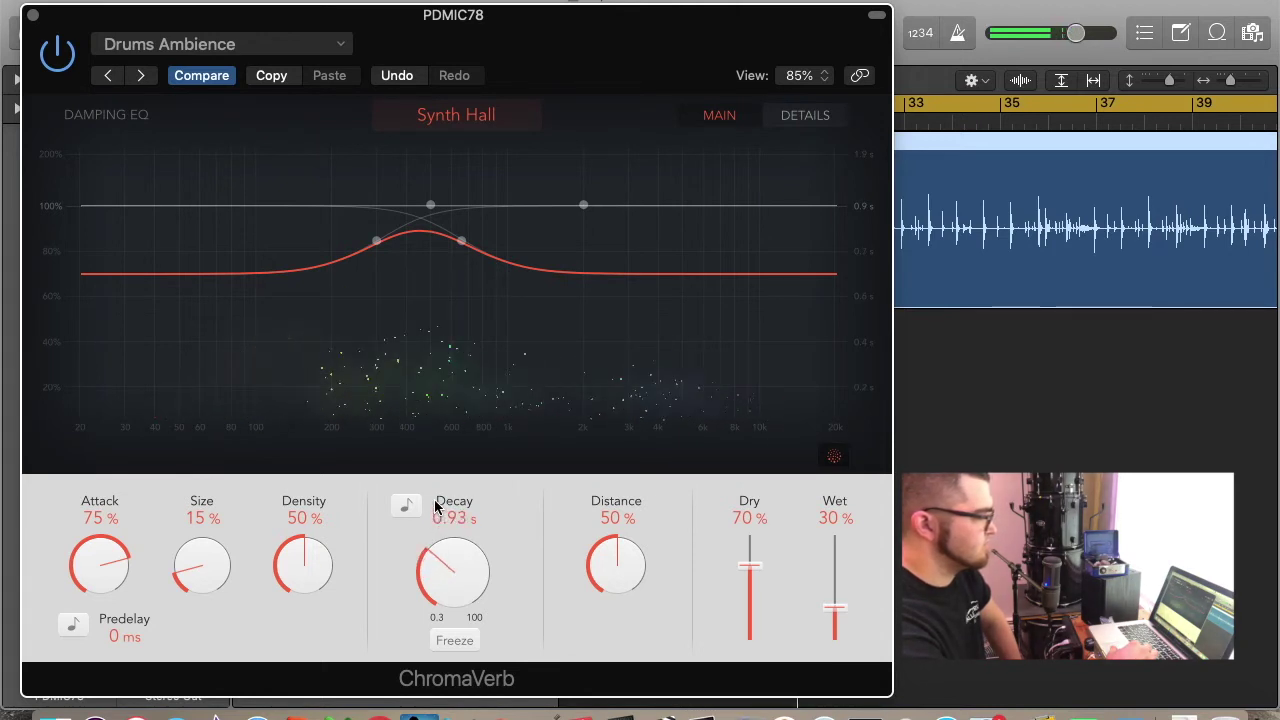
pyautogui.moveTo(834, 608); pyautogui.dragTo(832, 612)
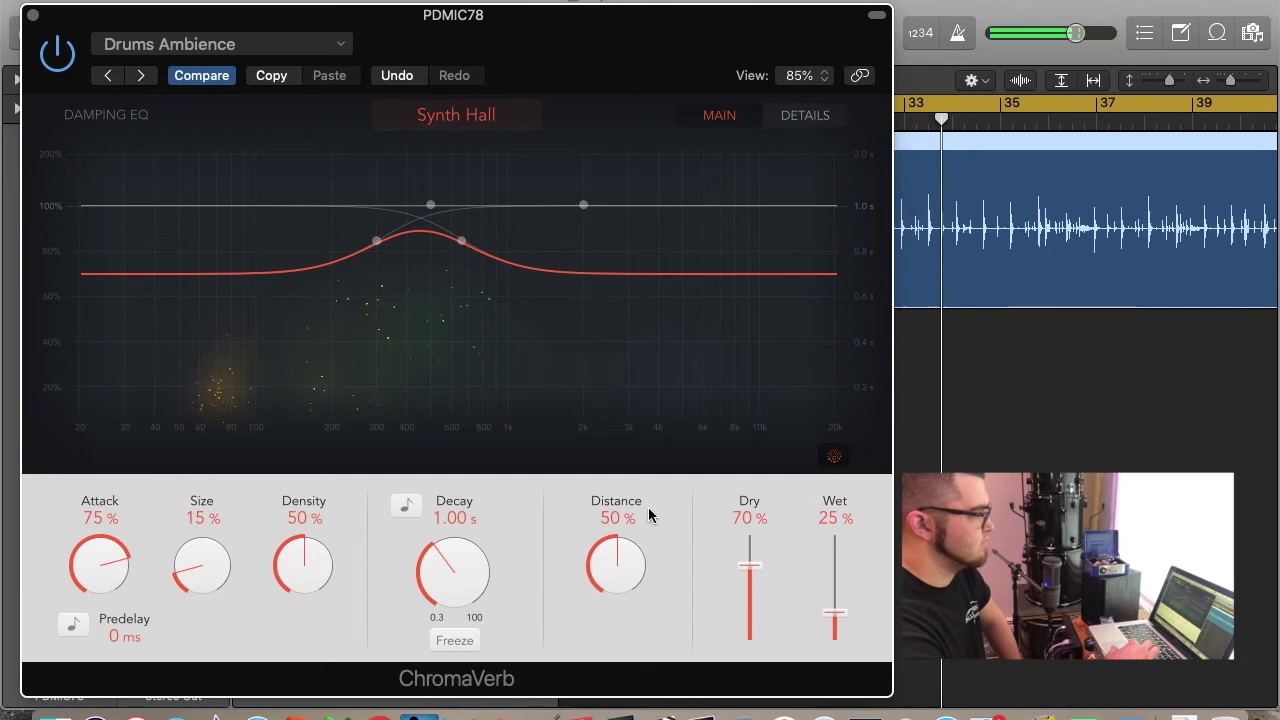
pyautogui.click(33, 15)
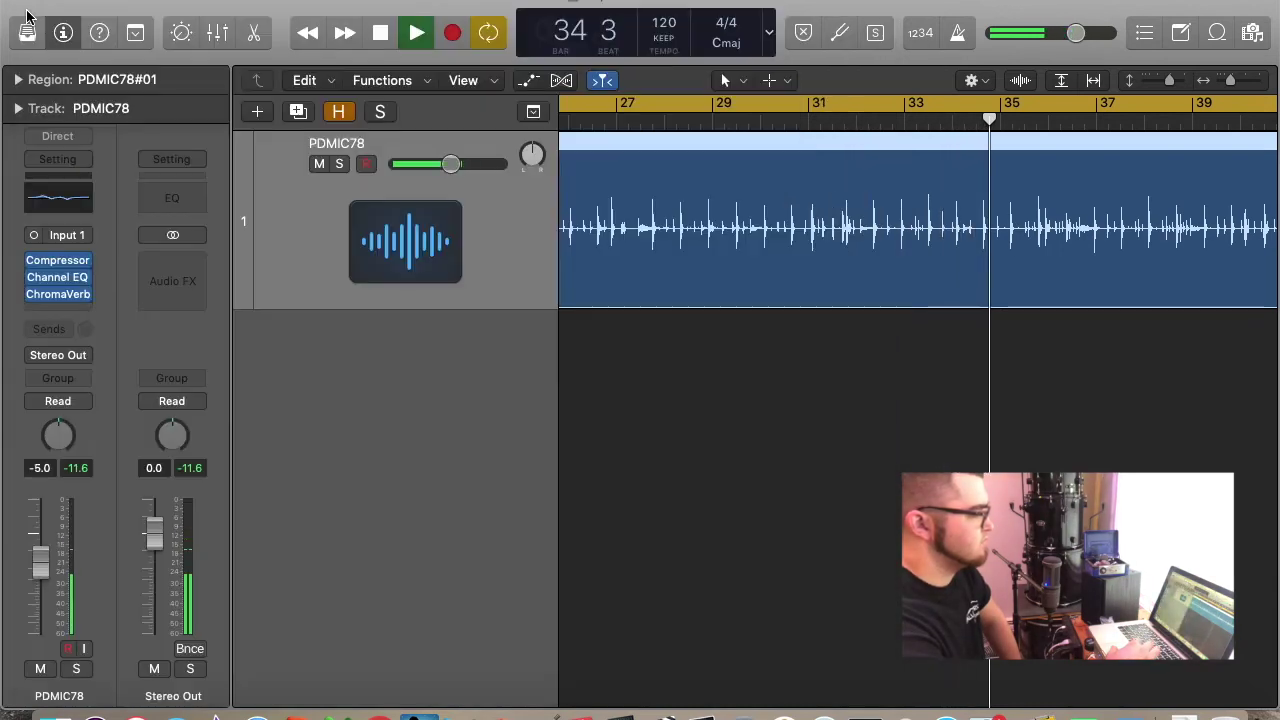